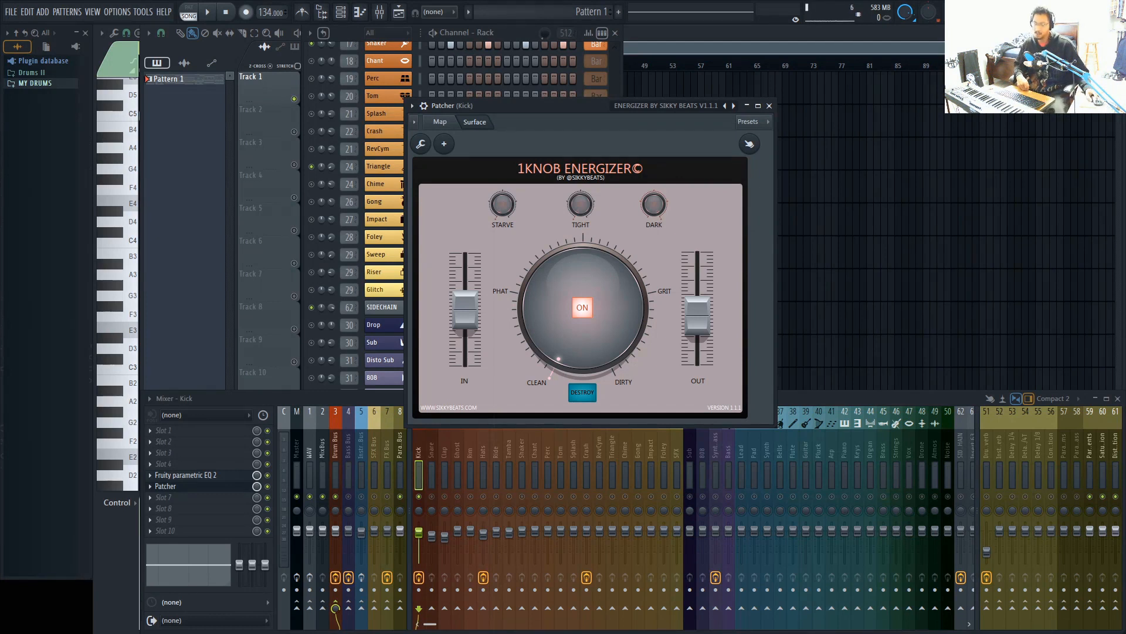
Adjust the main and Starve knobs of the 1Knob Energizer patch on the Kick channel and close its window
mouse_move(520, 108)
left_mouse_down()
mouse_move(512, 118)
mouse_move(523, 118)
left_mouse_up()
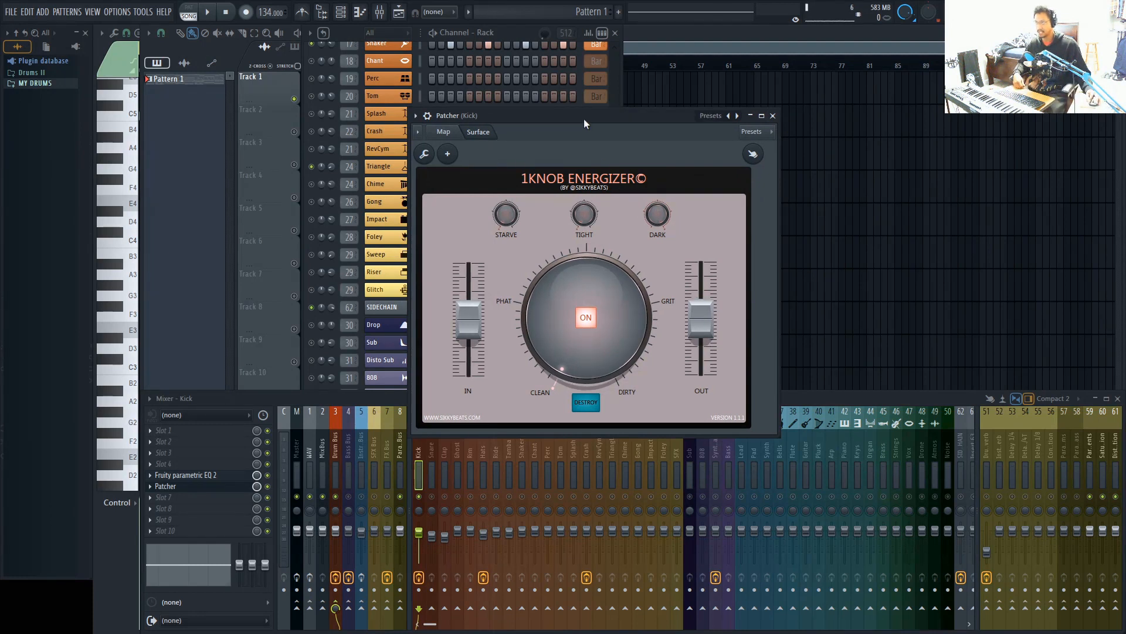
left_click_drag(584, 123, 569, 136)
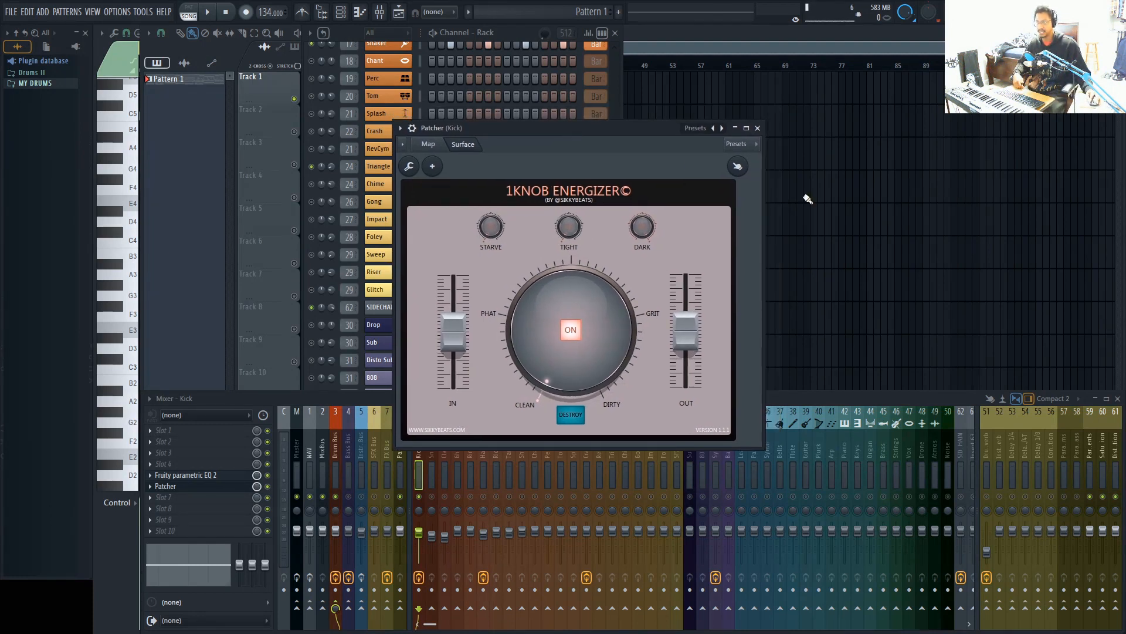
left_click(697, 129)
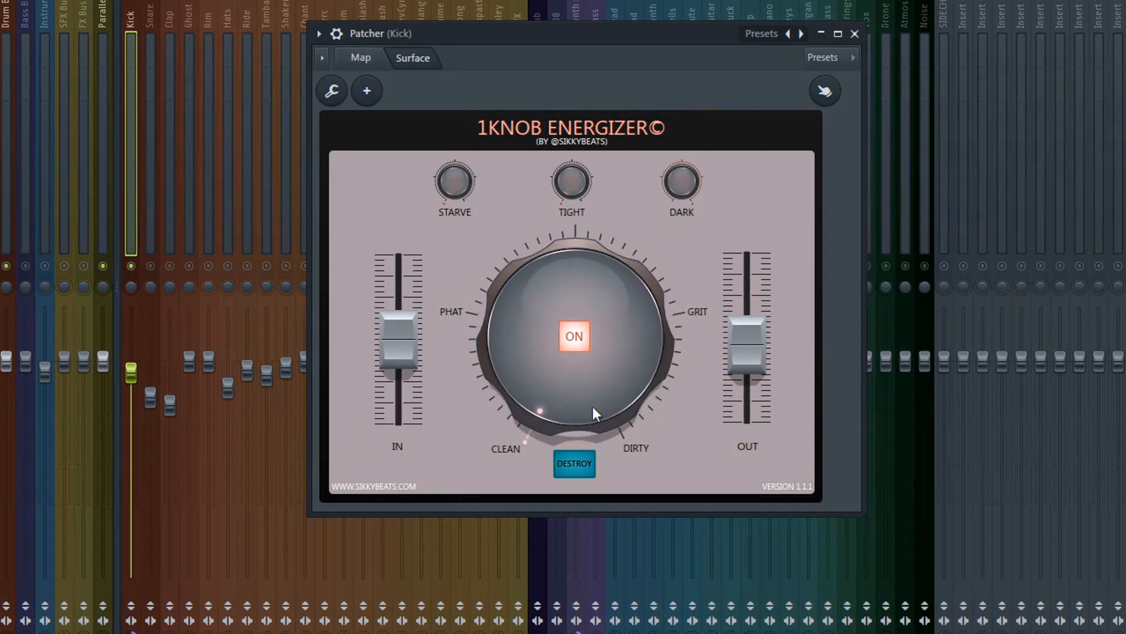
mouse_move(541, 409)
left_mouse_down()
mouse_move(541, 273)
mouse_move(541, 411)
left_mouse_up()
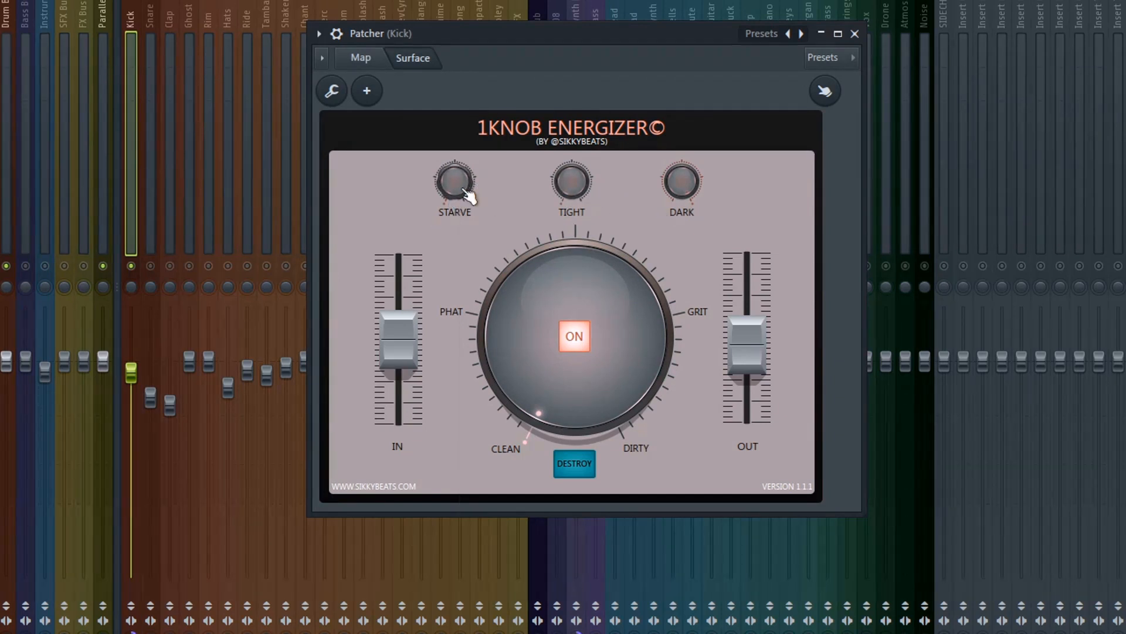
left_click_drag(463, 189, 463, 188)
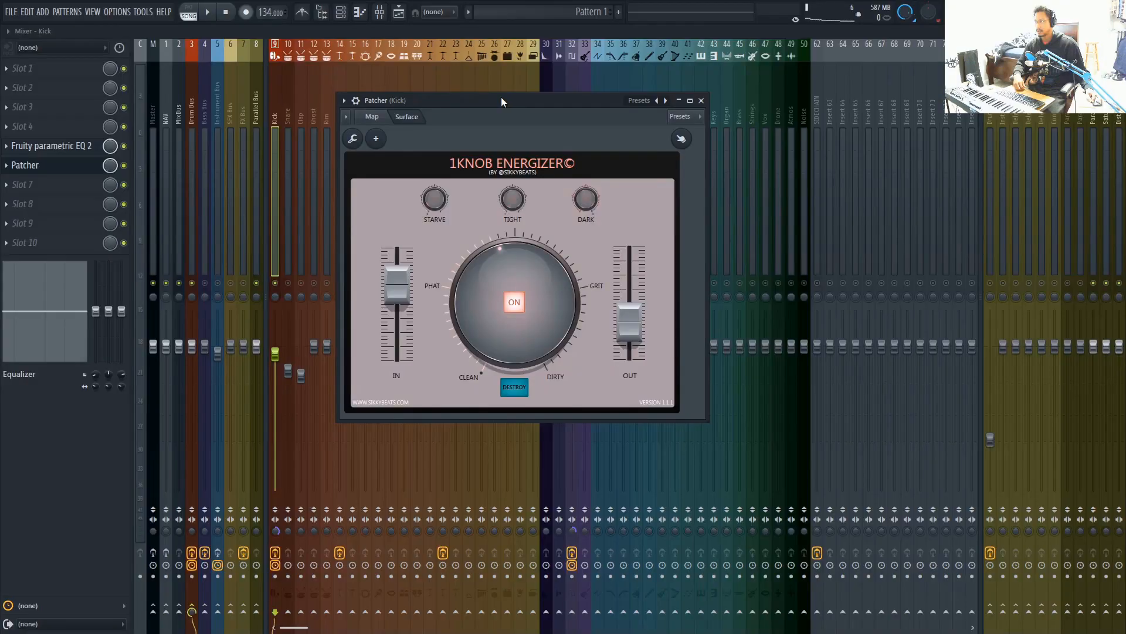
left_click(702, 100)
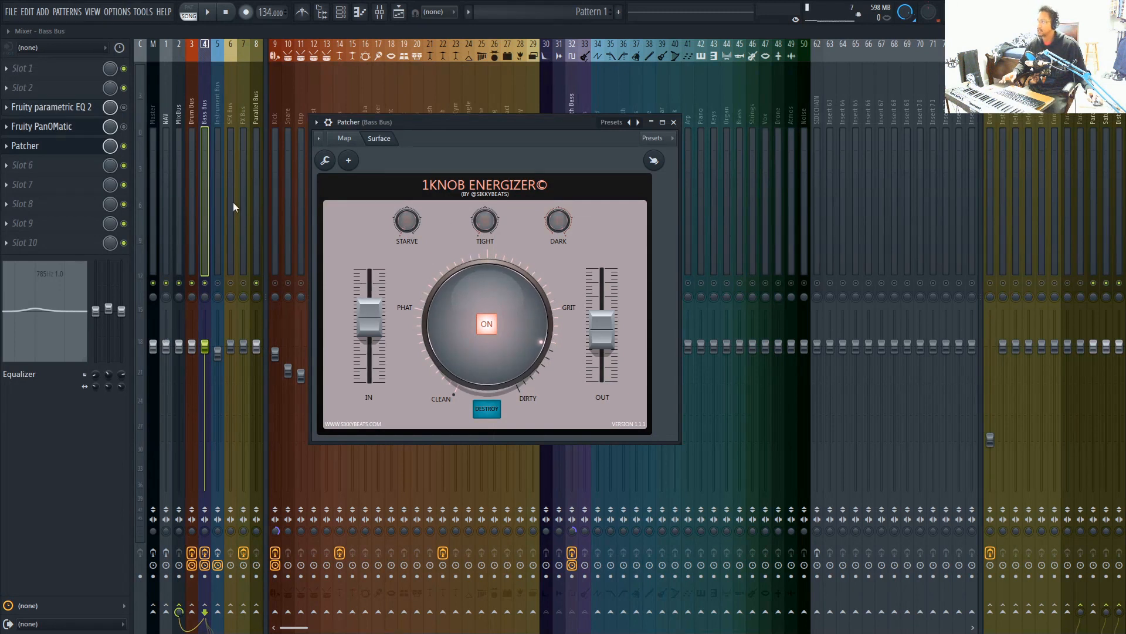
Toggle Patcher and Fruity PanOMatic on the Bass Bus to compare them, leaving PanOMatic bypassed, and reopen Patcher
left_click(125, 146)
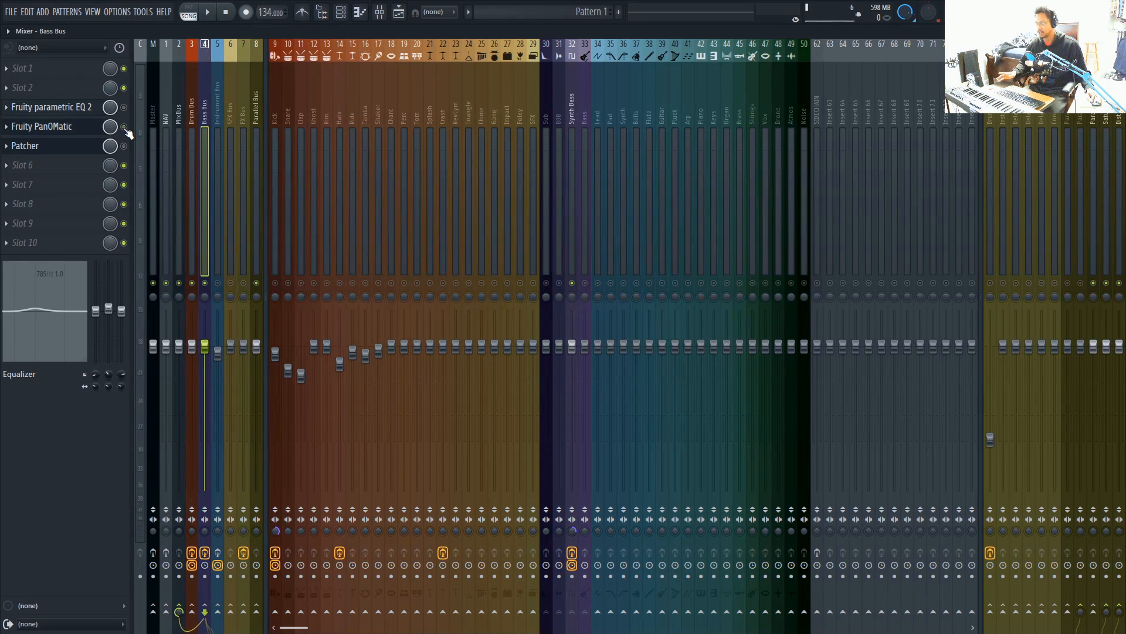
left_click(123, 126)
left_click(71, 135)
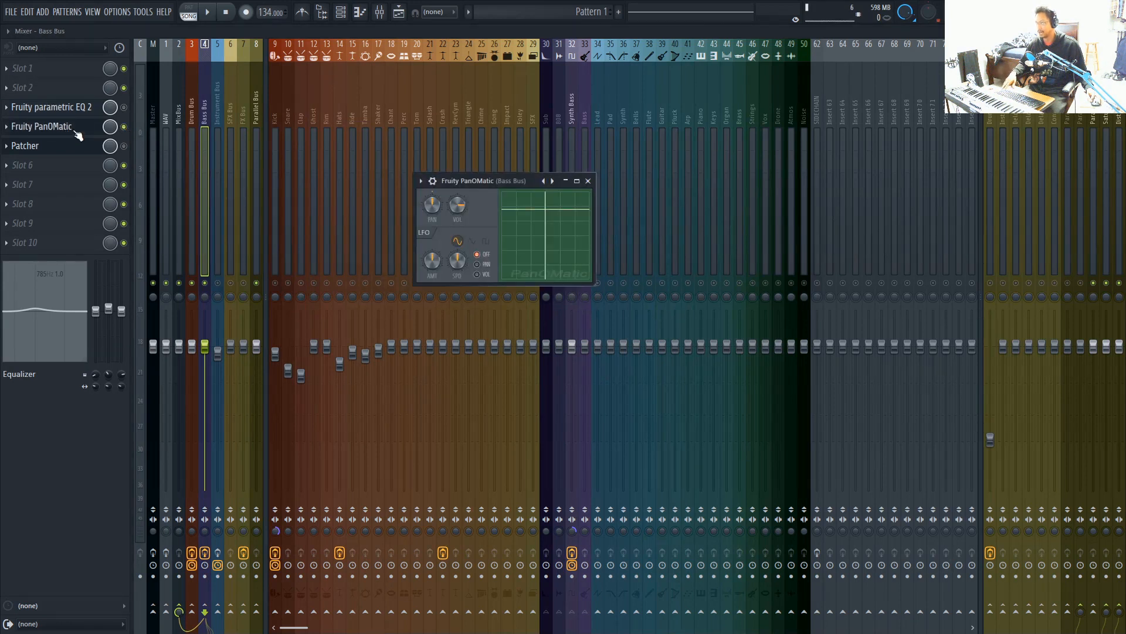
left_click(124, 126)
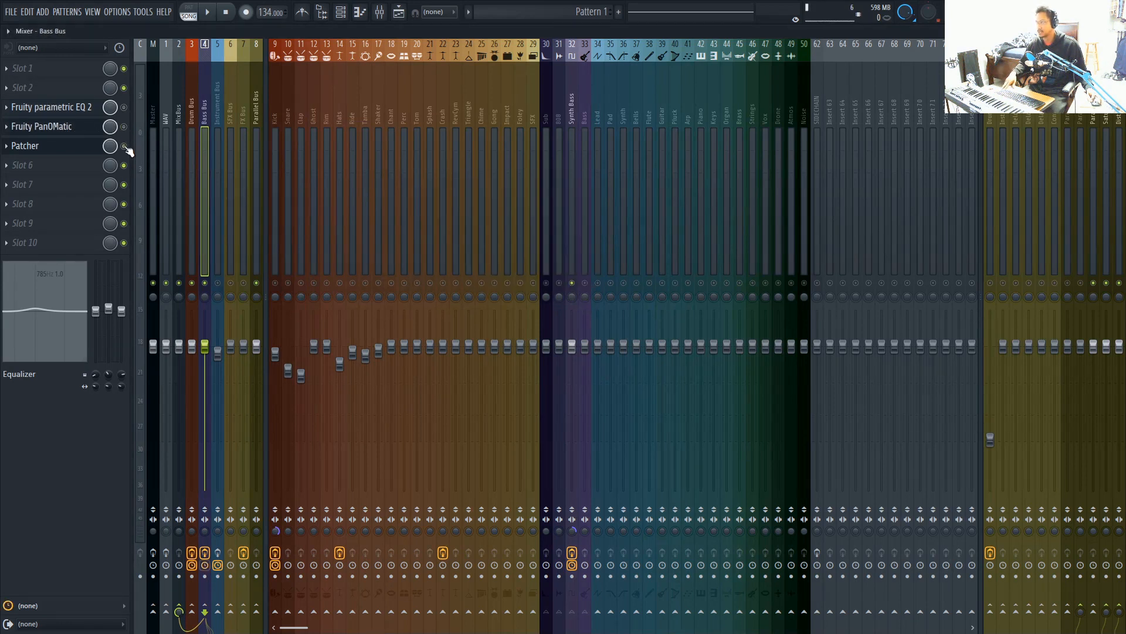
left_click(35, 146)
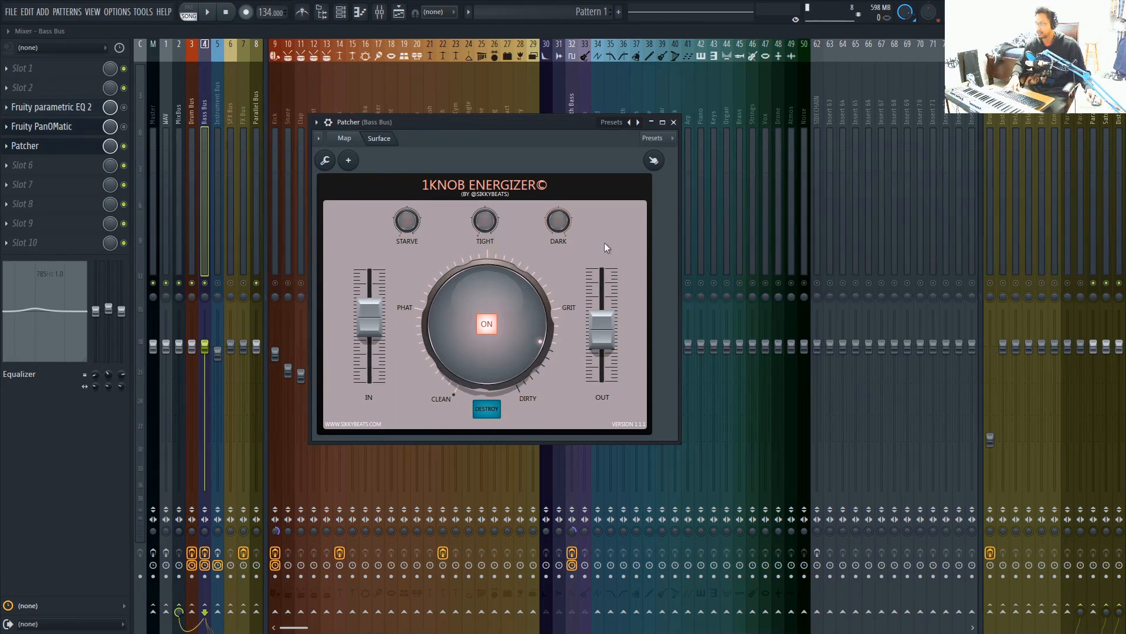
During playback, raise the Bass Bus Energizer's IN fader slightly, turn its main knob back to about midway, and audition the result
key("space")
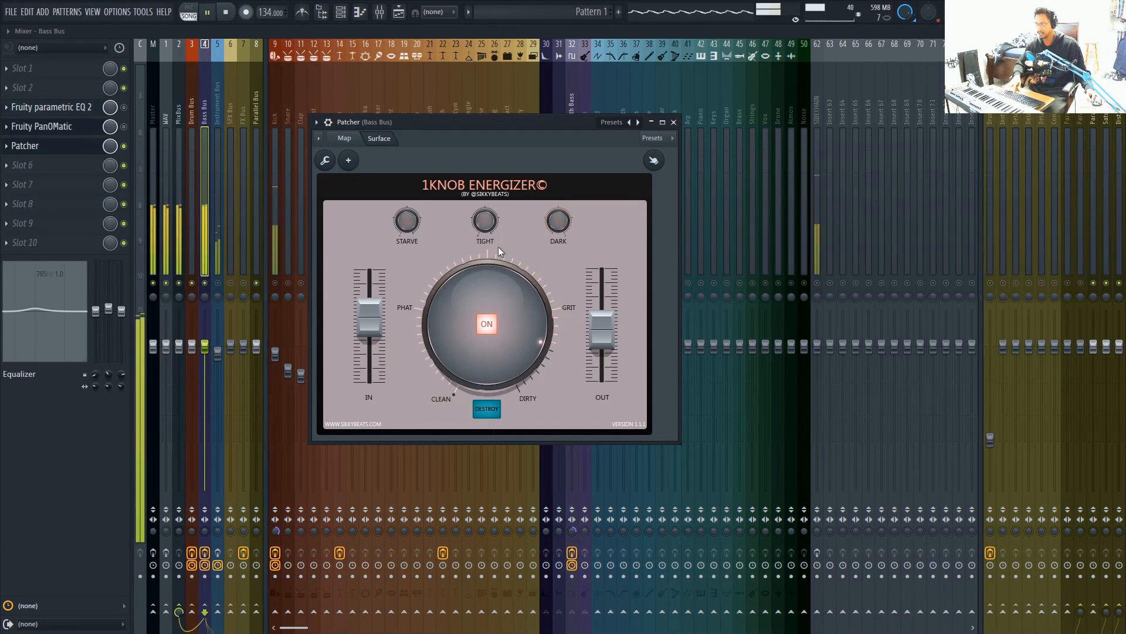
left_click_drag(373, 337, 373, 328)
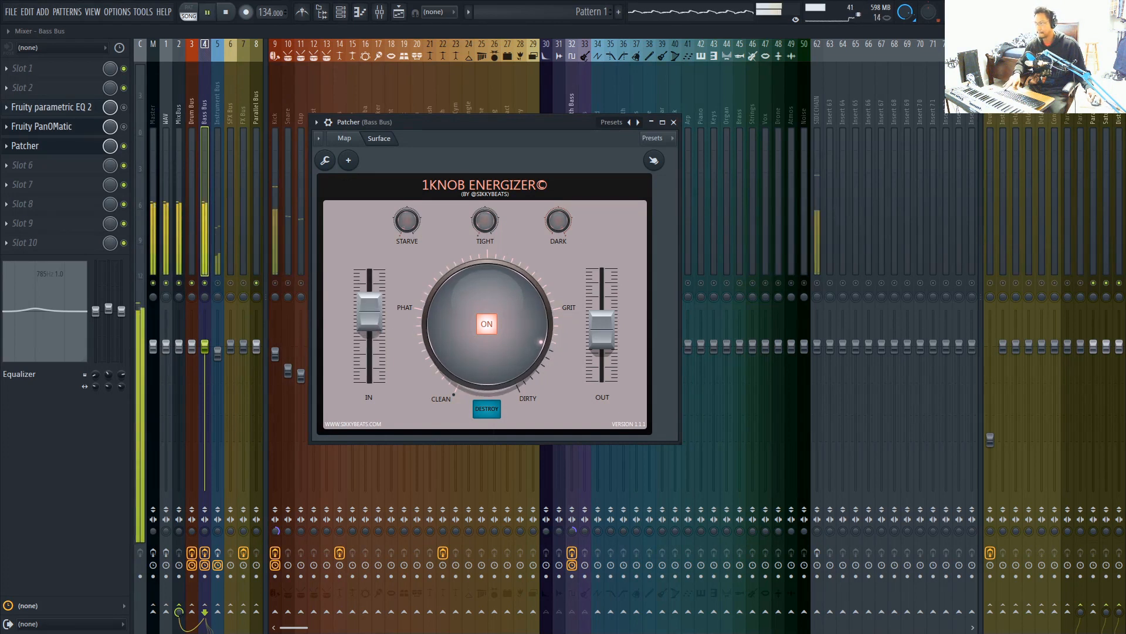
left_click_drag(496, 320, 495, 349)
key("space")
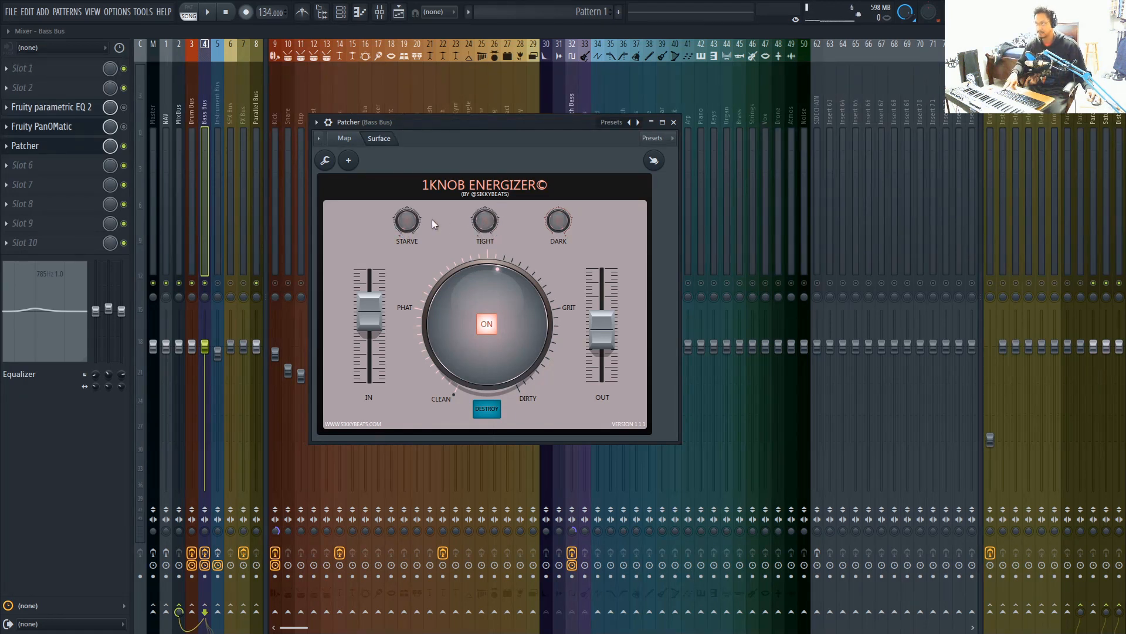
key("space")
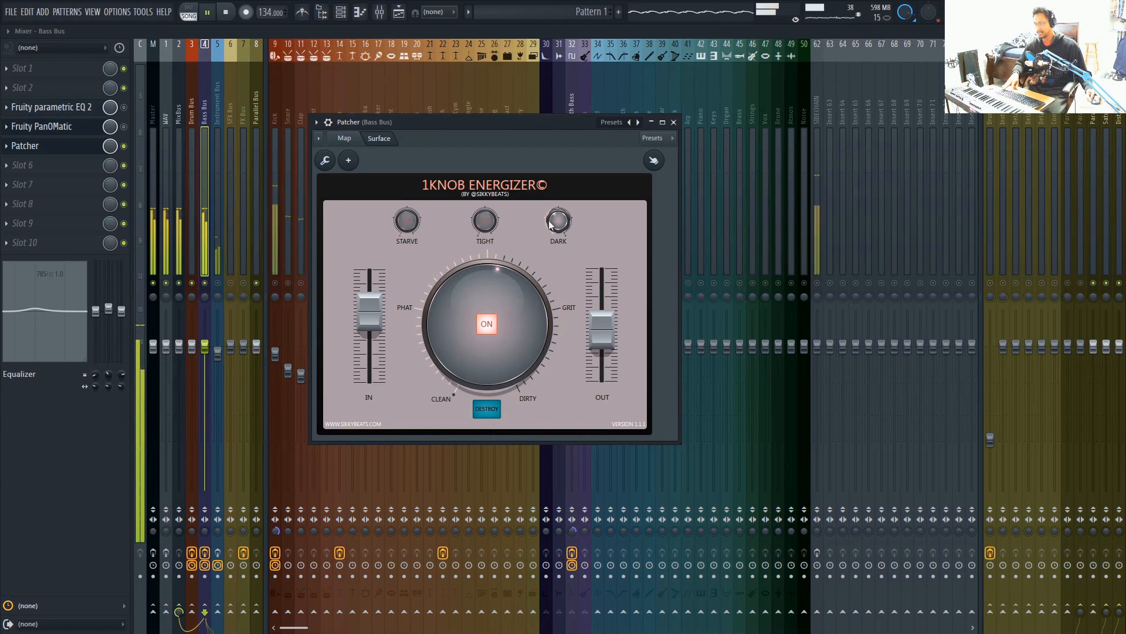
key("space")
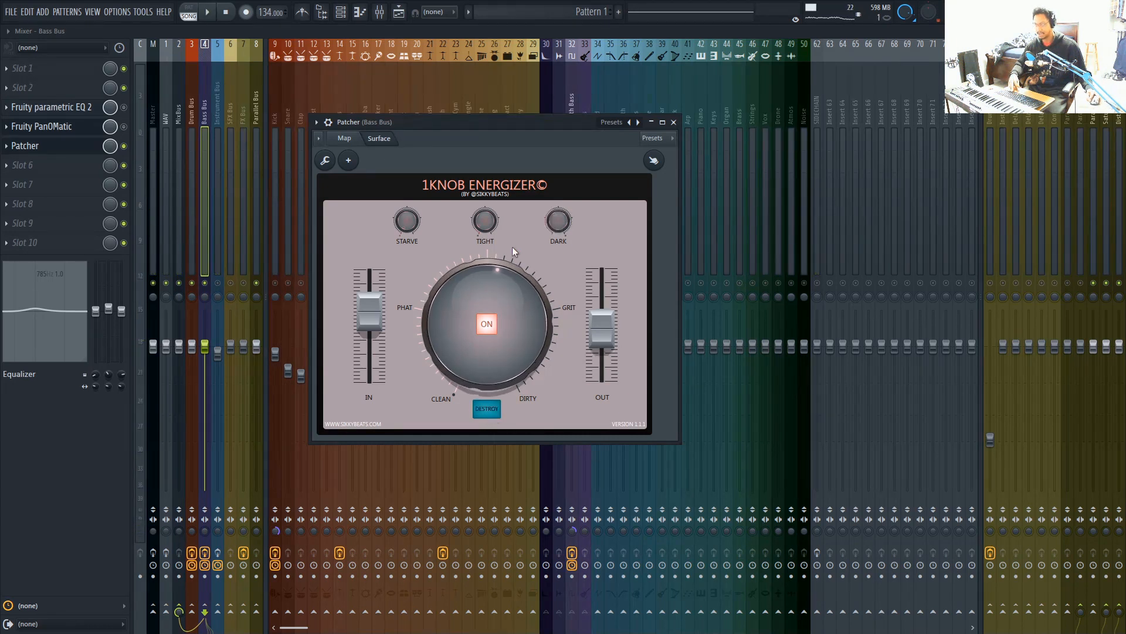
Enable Destroy in the Bass Bus Energizer and audition it with the main knob lowered to between Clean and Phat
left_click(487, 410)
key("space")
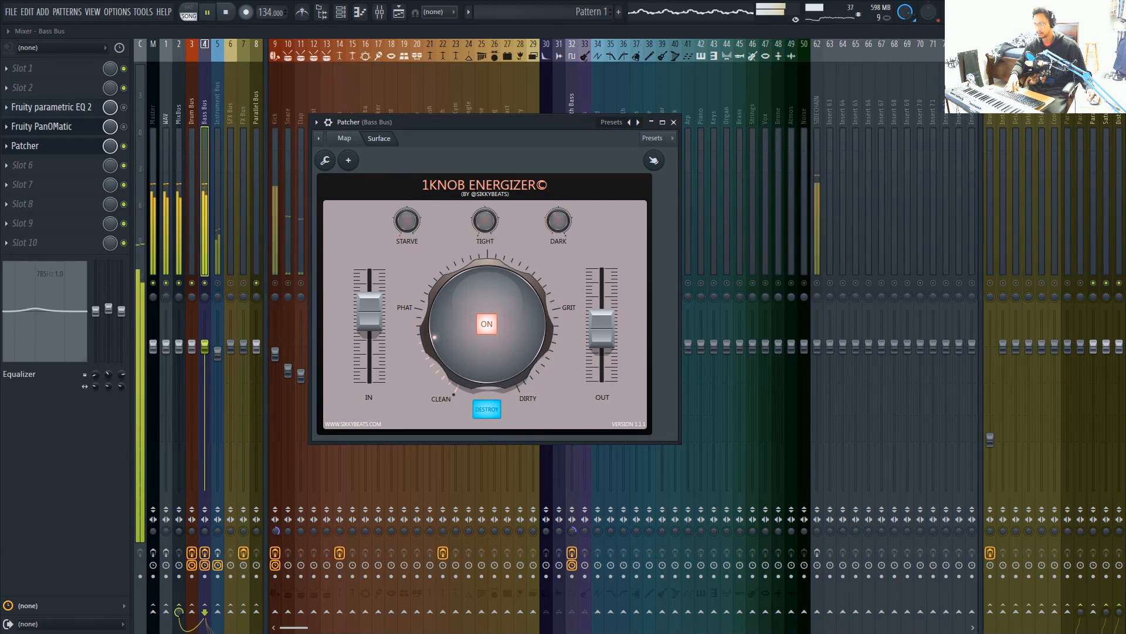
key("space")
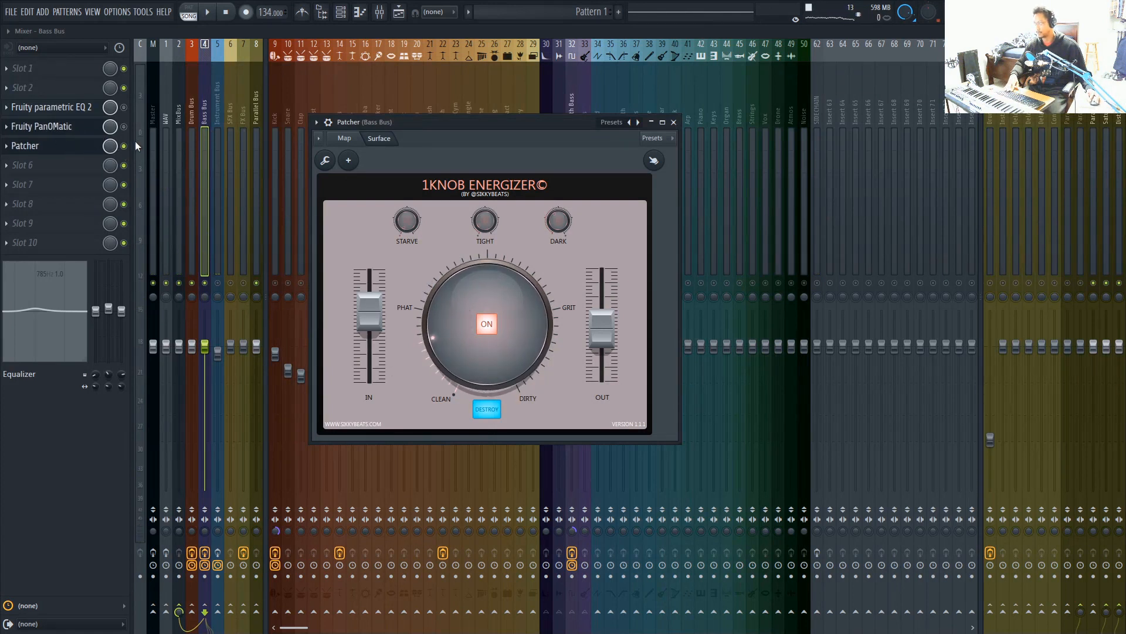
key("space")
key("space")
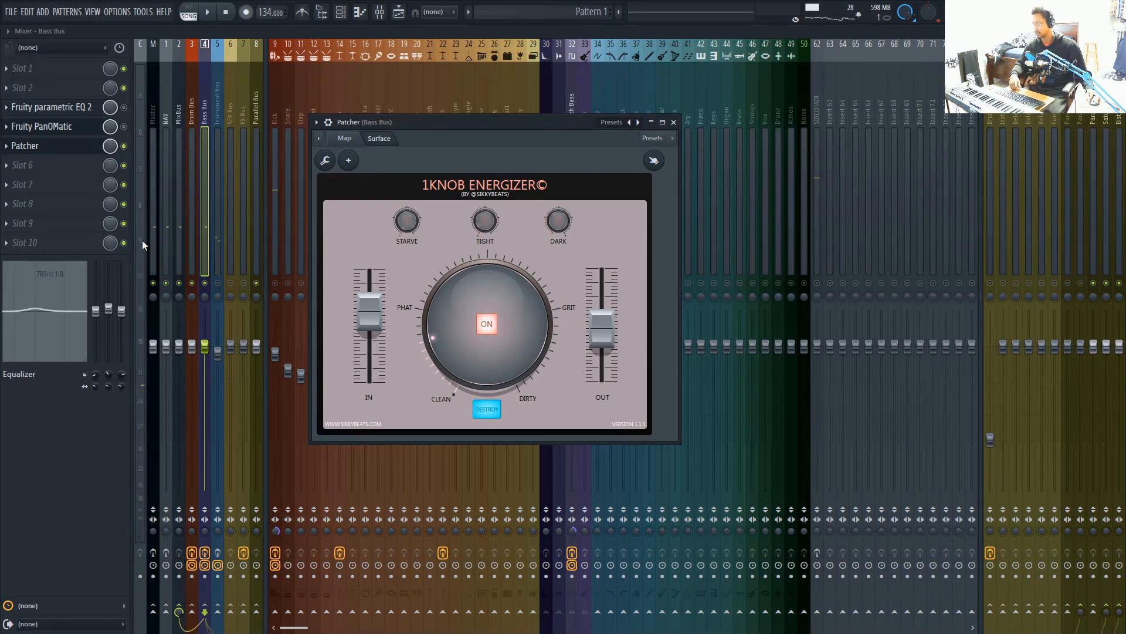
Compare three stacked Fruity PanOMatic instances against Patcher on the Bass Bus, leaving Patcher enabled and the PanOMatics bypassed
left_click(123, 146)
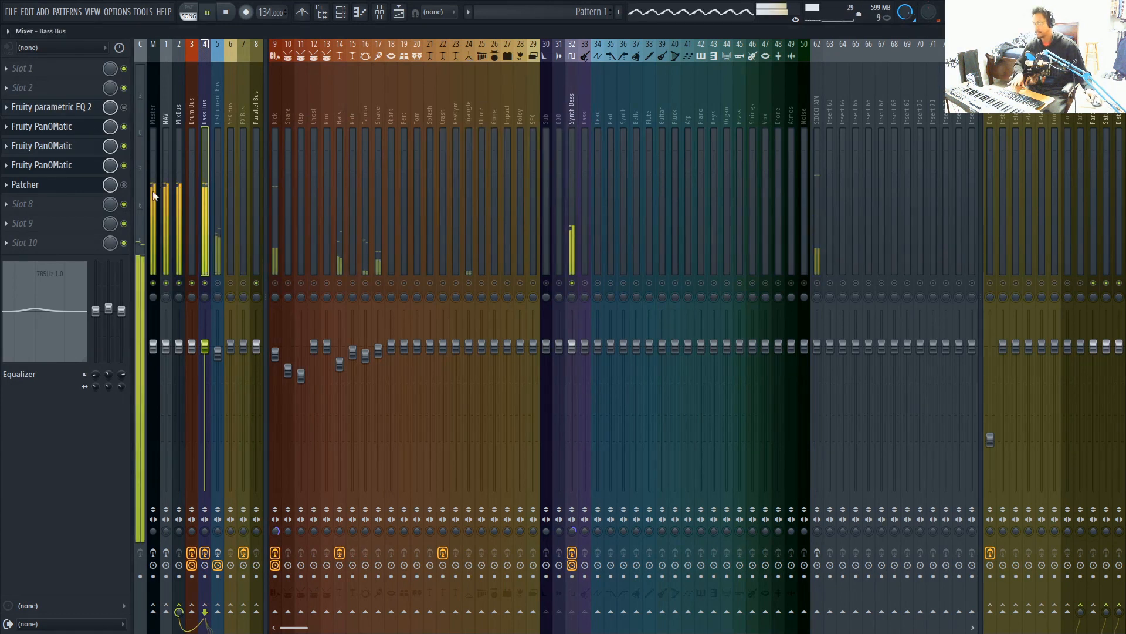
key("space")
left_click(124, 165)
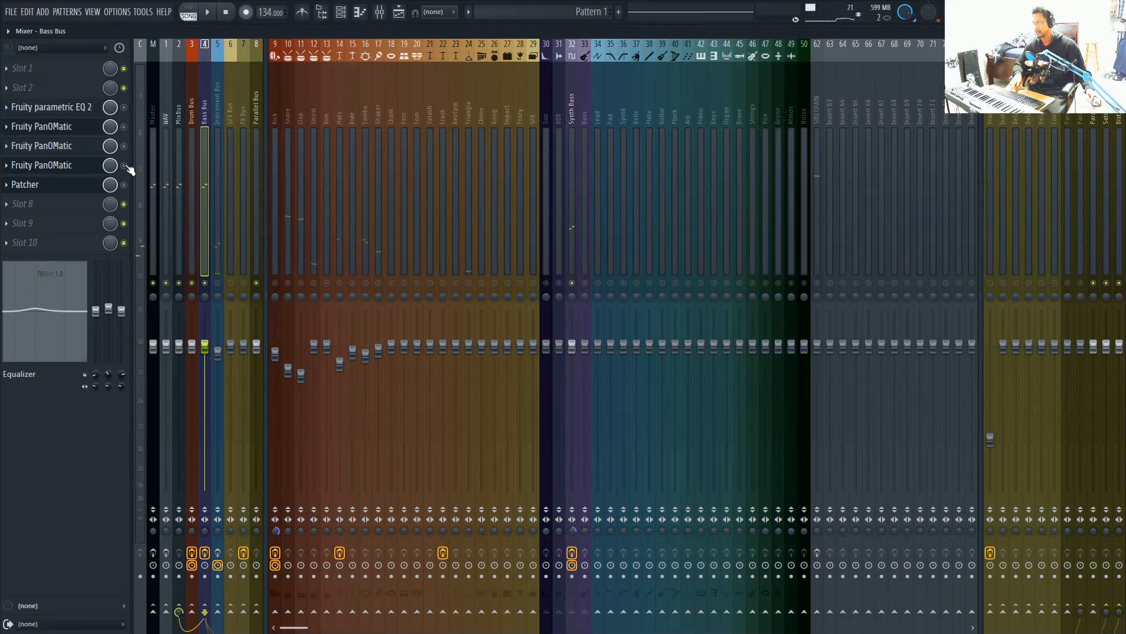
key("space")
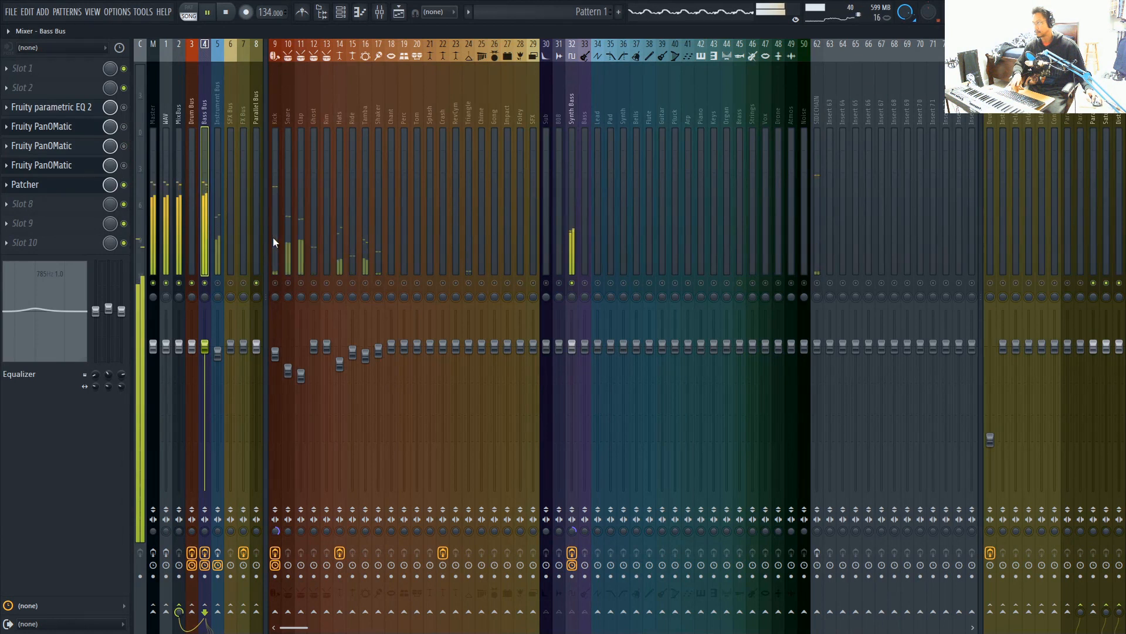
key("space")
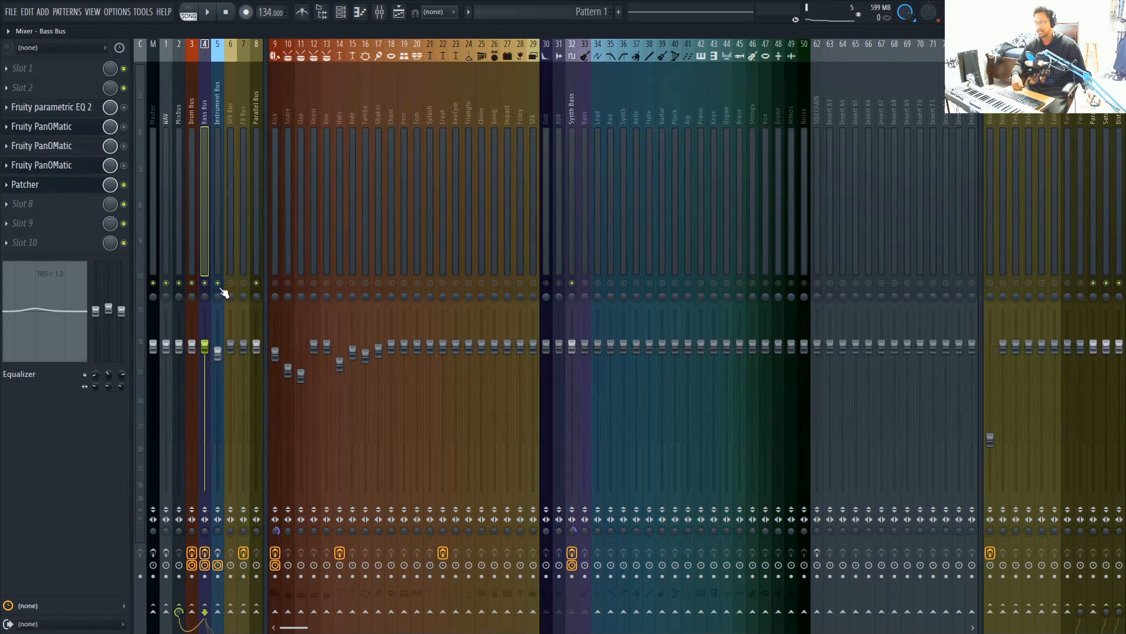
Load Patcher into slot 10 of the Instrument Bus and audition it during playback
left_click(217, 106)
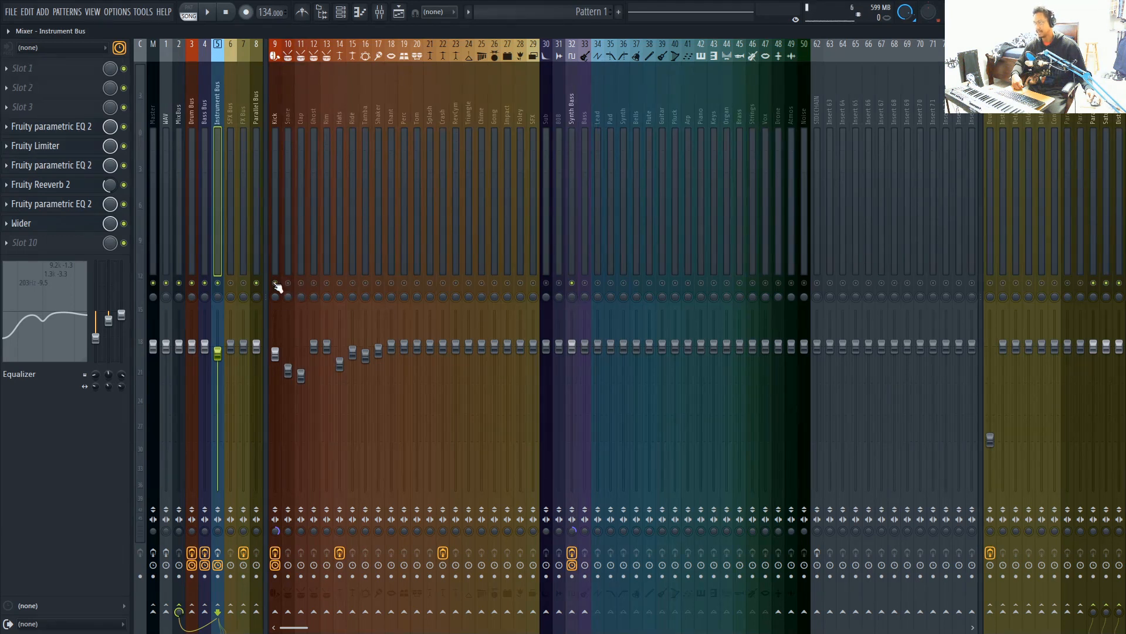
left_click(10, 243)
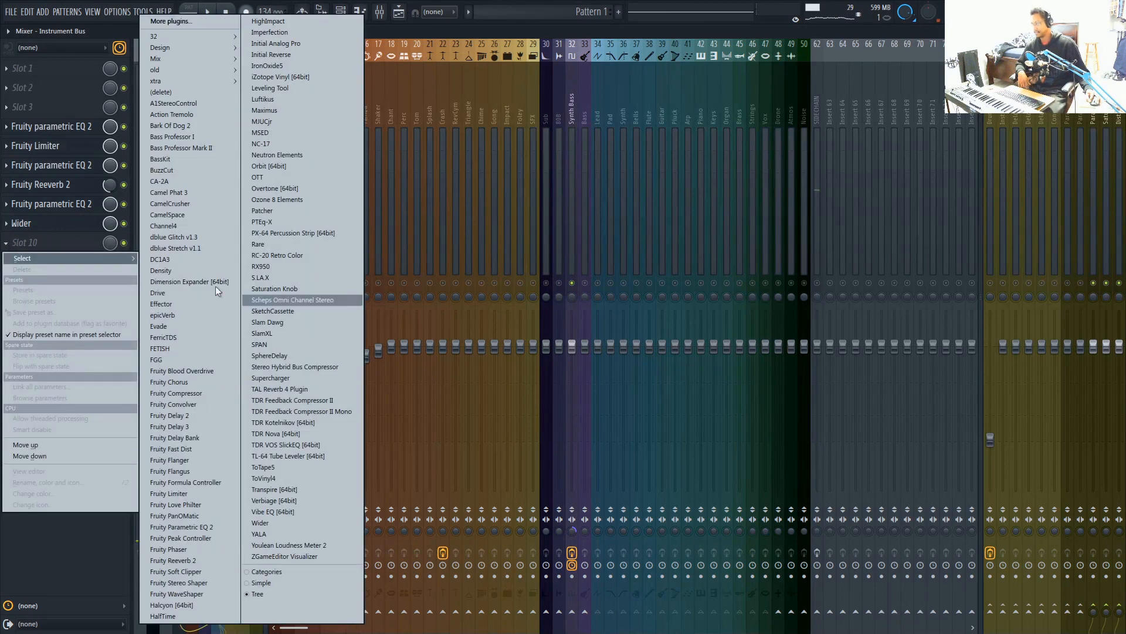
left_click(253, 568)
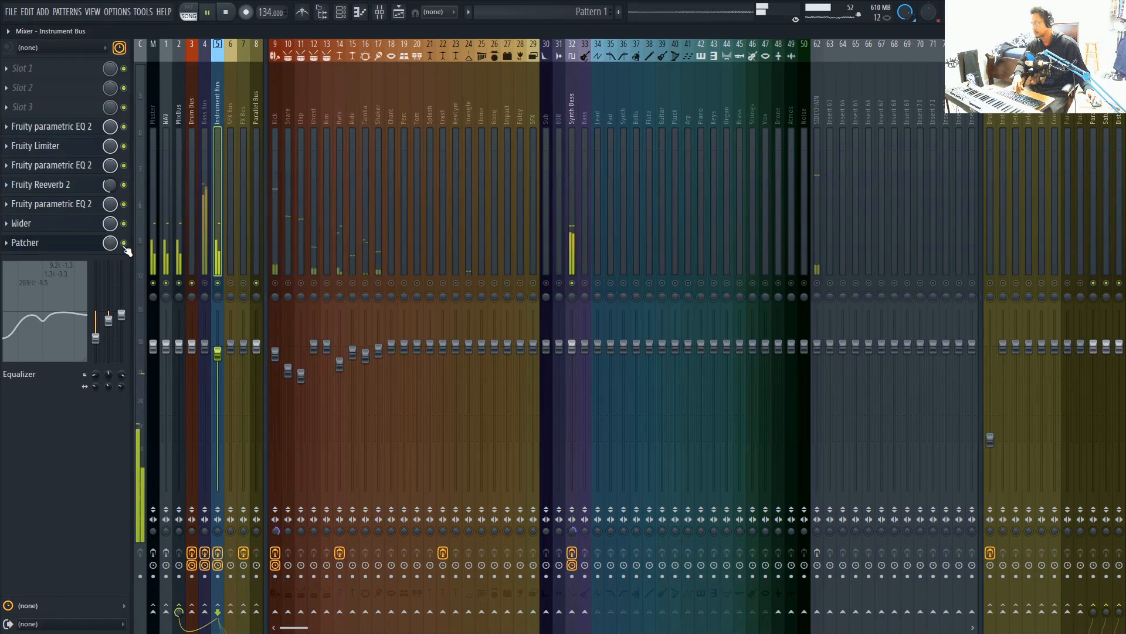
key("space")
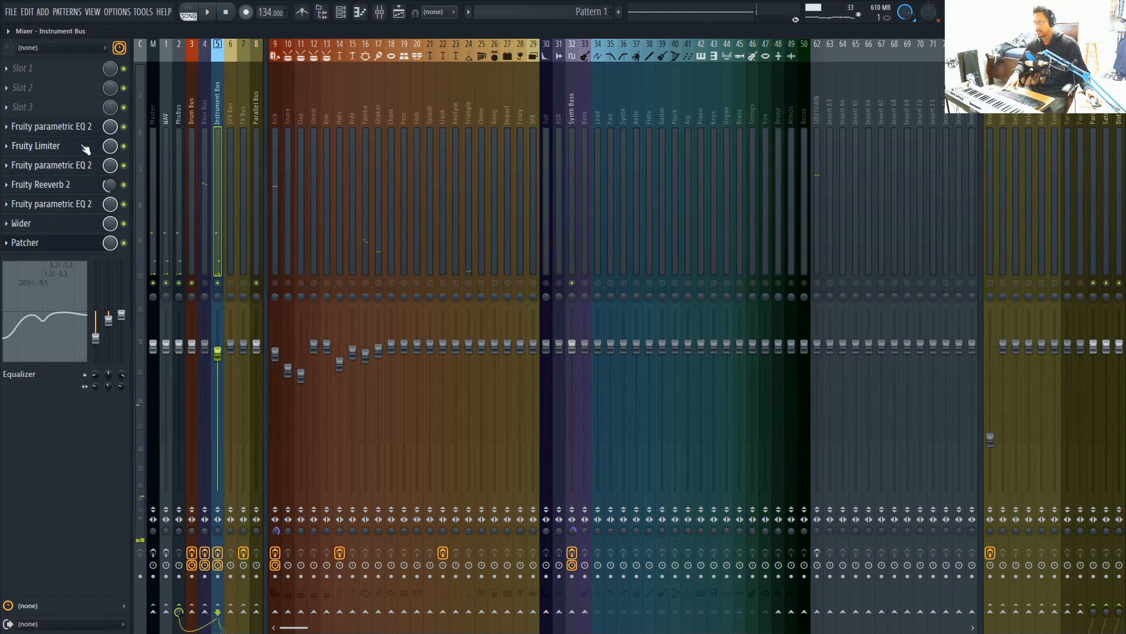
Shift the Instrument Bus effects up to make room for Fruity PanOMatic in slot 9, and bypass Patcher
left_click_drag(86, 134, 65, 149)
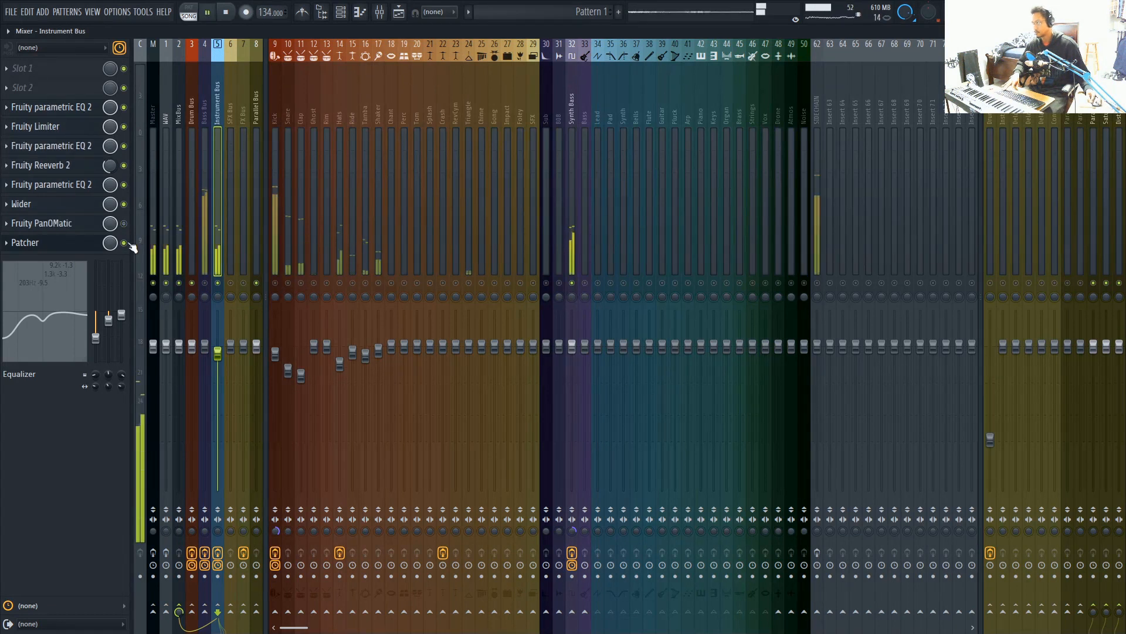
left_click(125, 243)
left_click(124, 224)
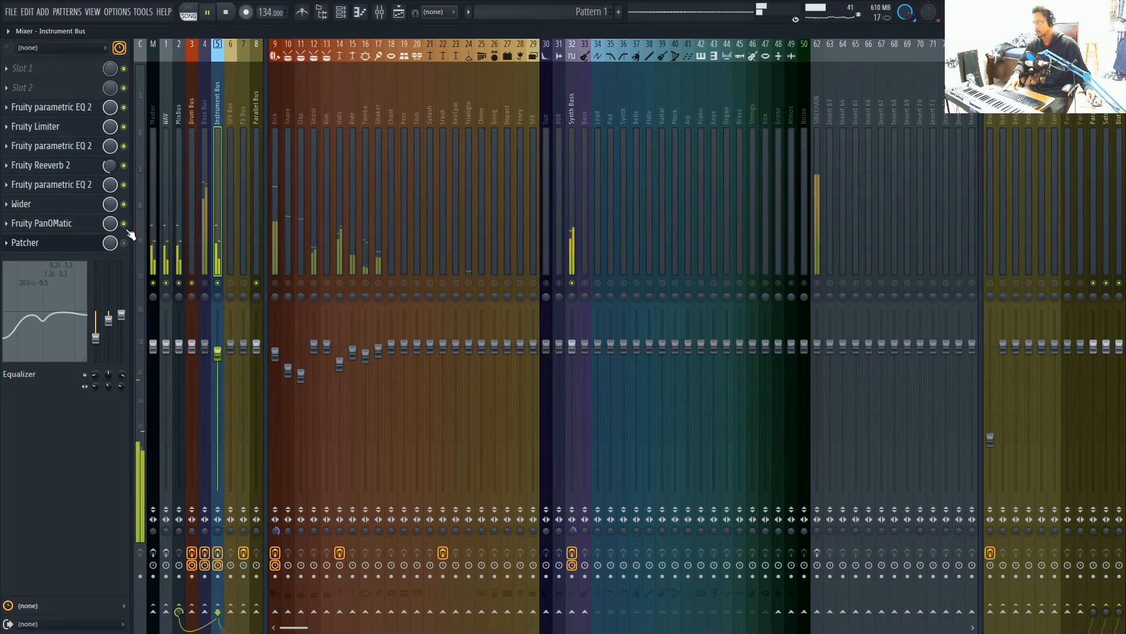
Compare Fruity PanOMatic with Patcher on the Instrument Bus during playback, leaving PanOMatic enabled and Patcher bypassed
left_click(125, 226)
left_click(125, 244)
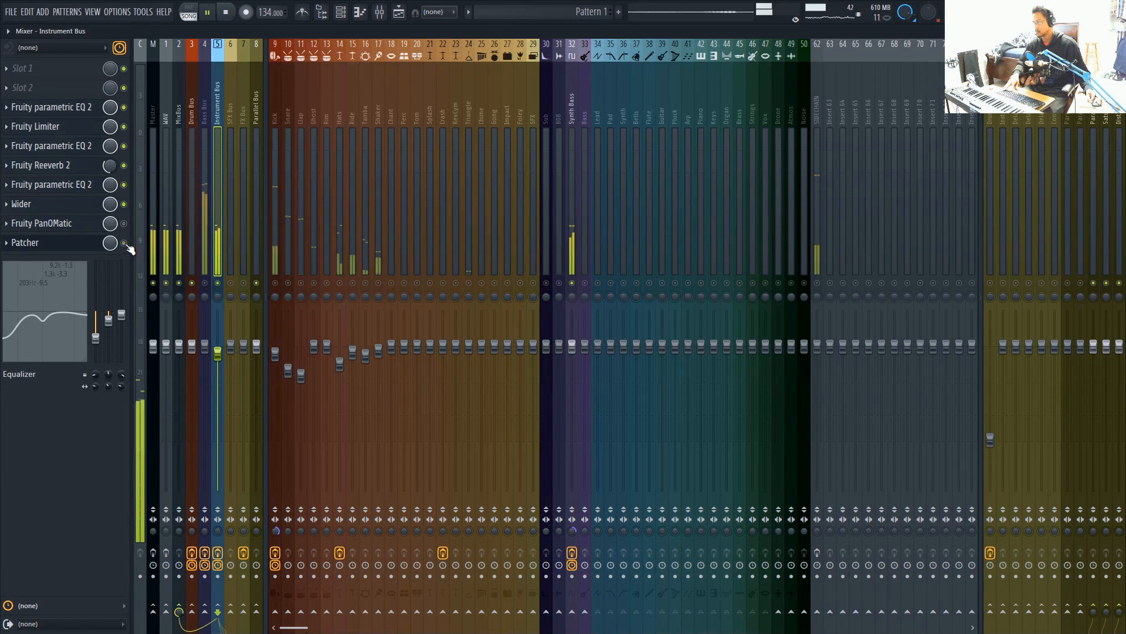
key("space")
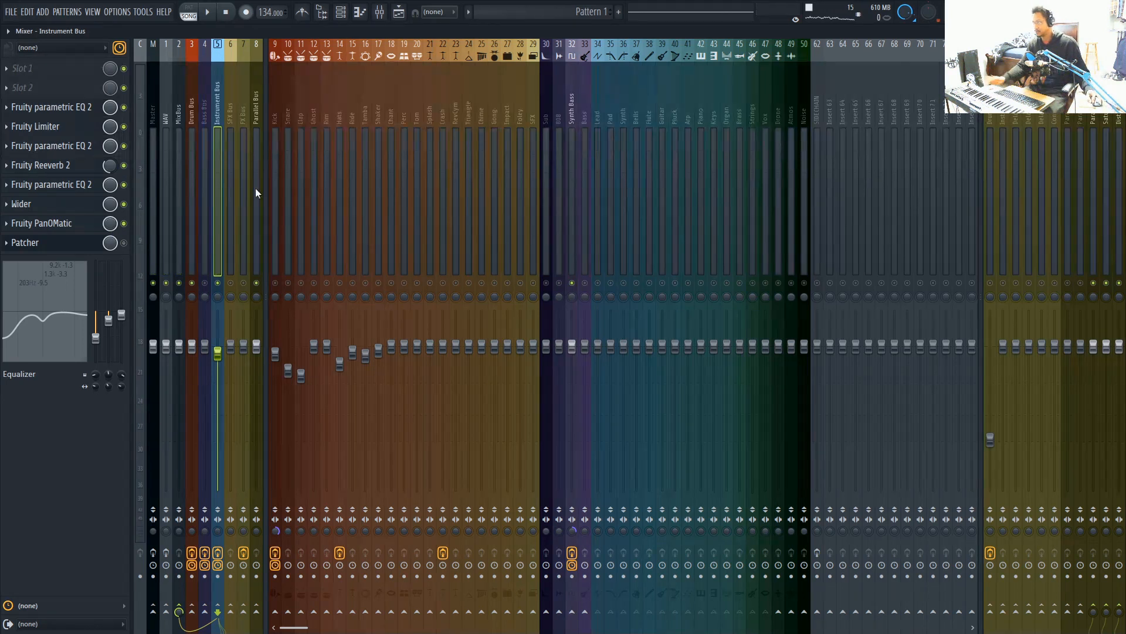
Review the effect chains on the Synth Bass, Bass Bus, Drum Bus and Instrument Bus mixer tracks
left_click(572, 106)
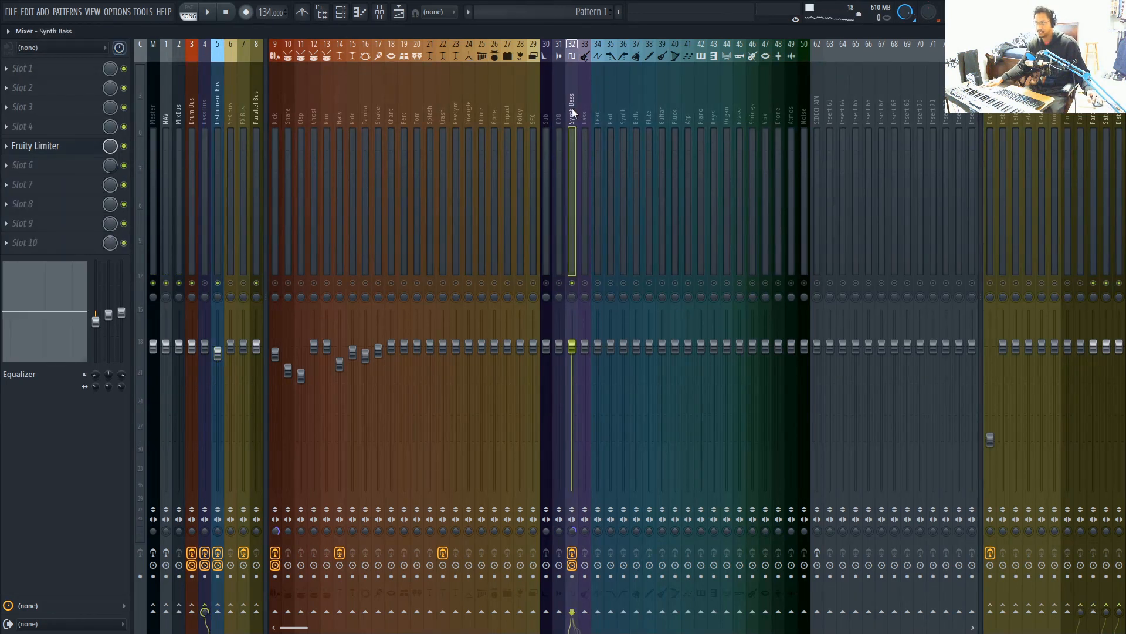
left_click(218, 113)
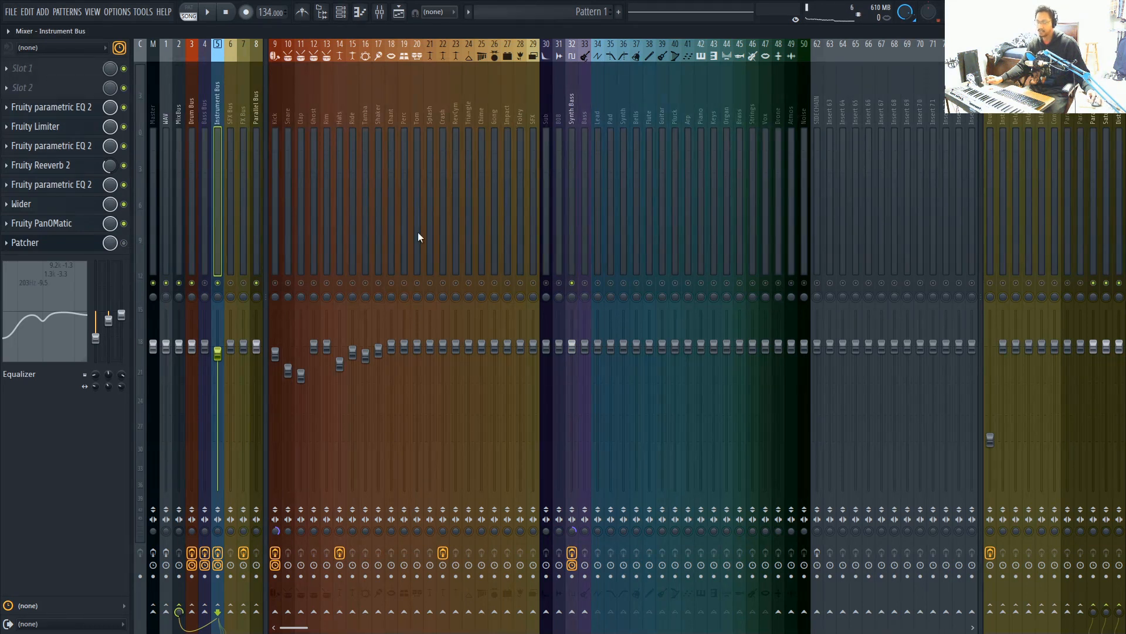
left_click(207, 118)
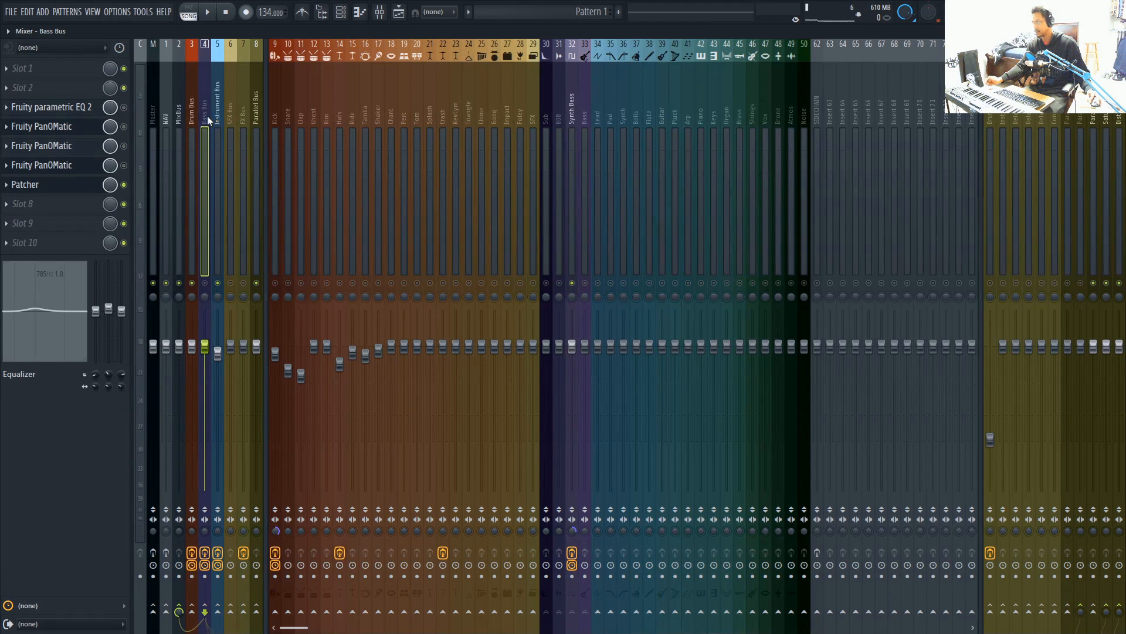
left_click(195, 120)
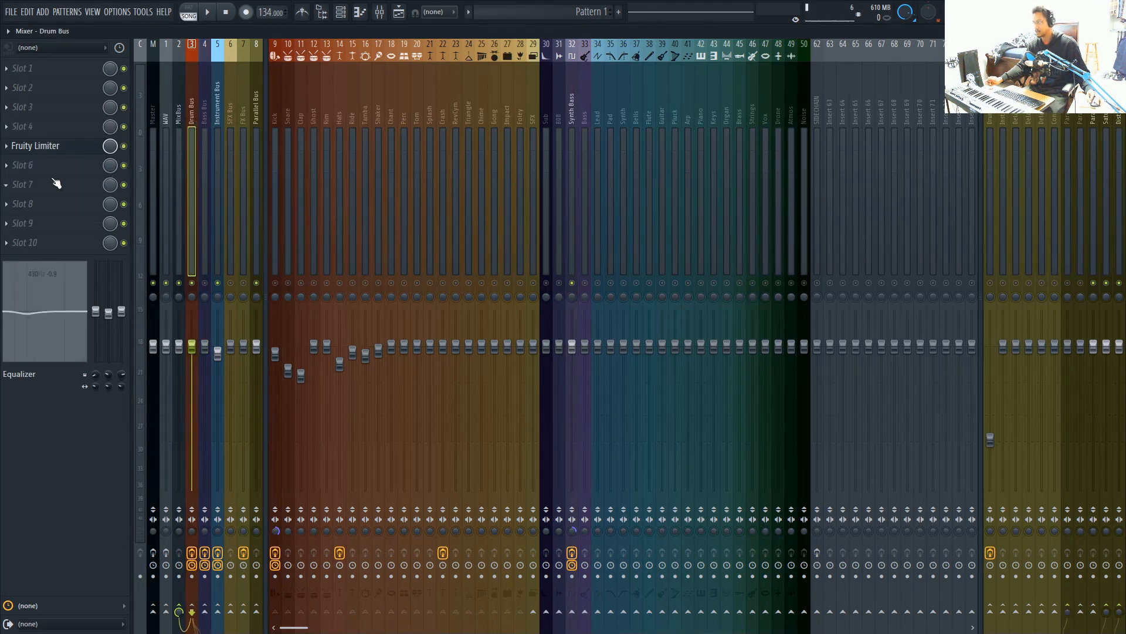
left_click(218, 120)
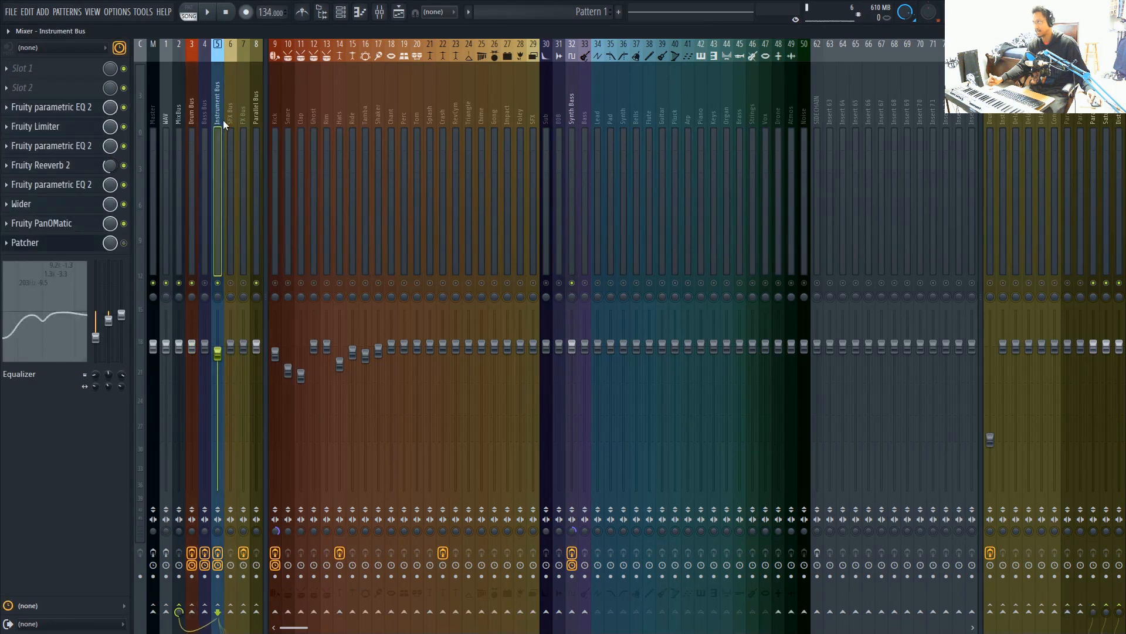
Copy the Patcher preset from the Instrument Bus to slot 5 of the Drum Bus and bypass the Fruity Limiter in slot 4
left_click(41, 245)
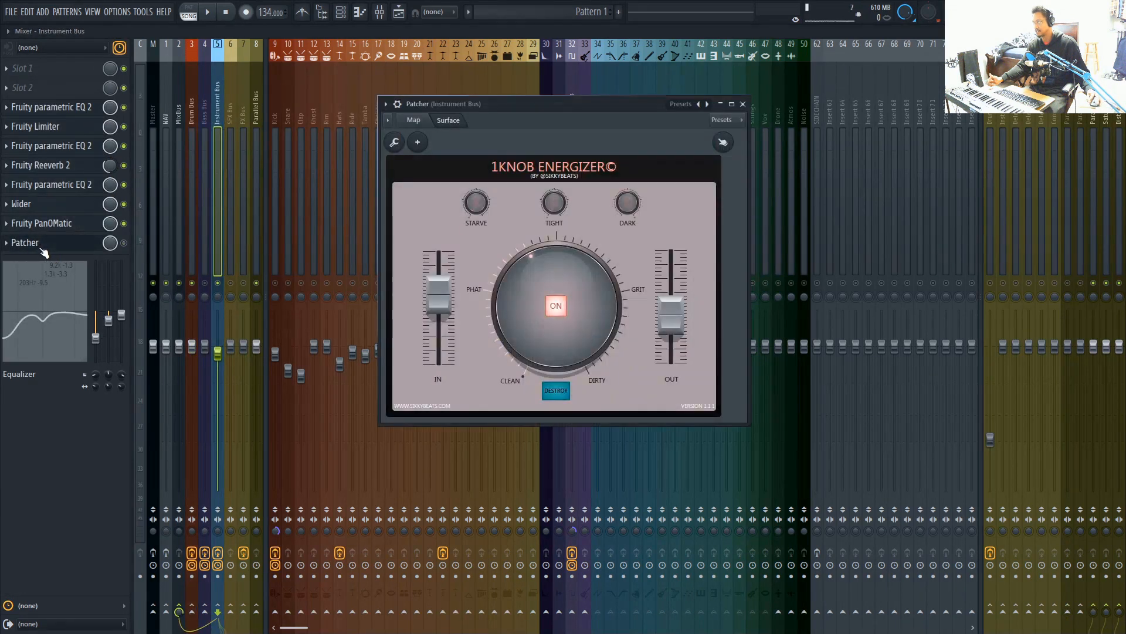
left_click(386, 104)
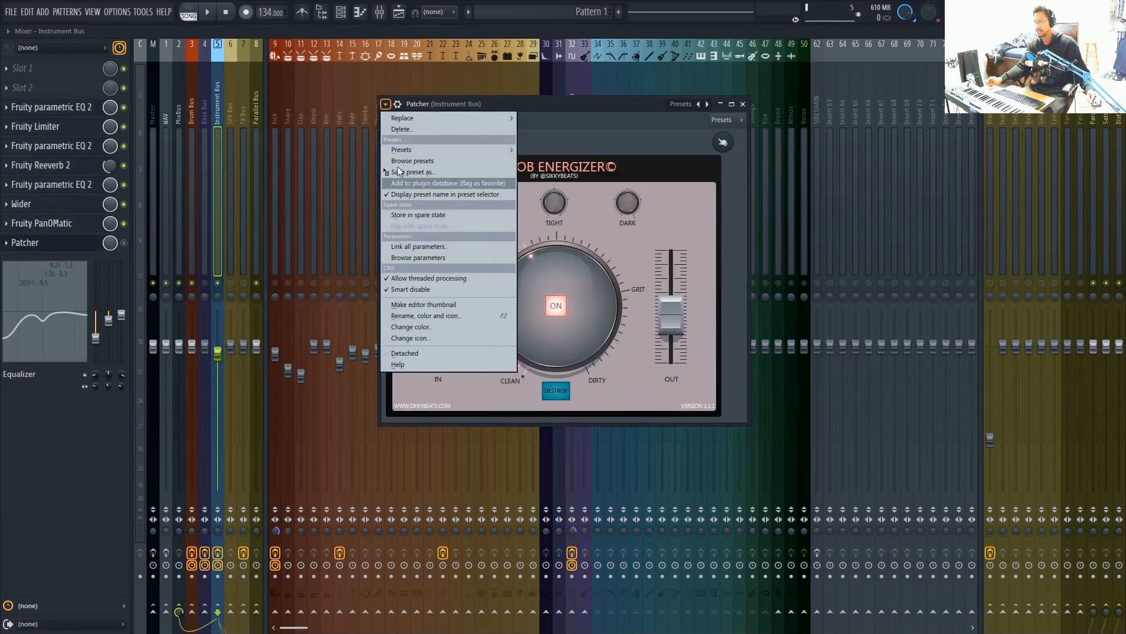
left_click_drag(400, 174, 193, 121)
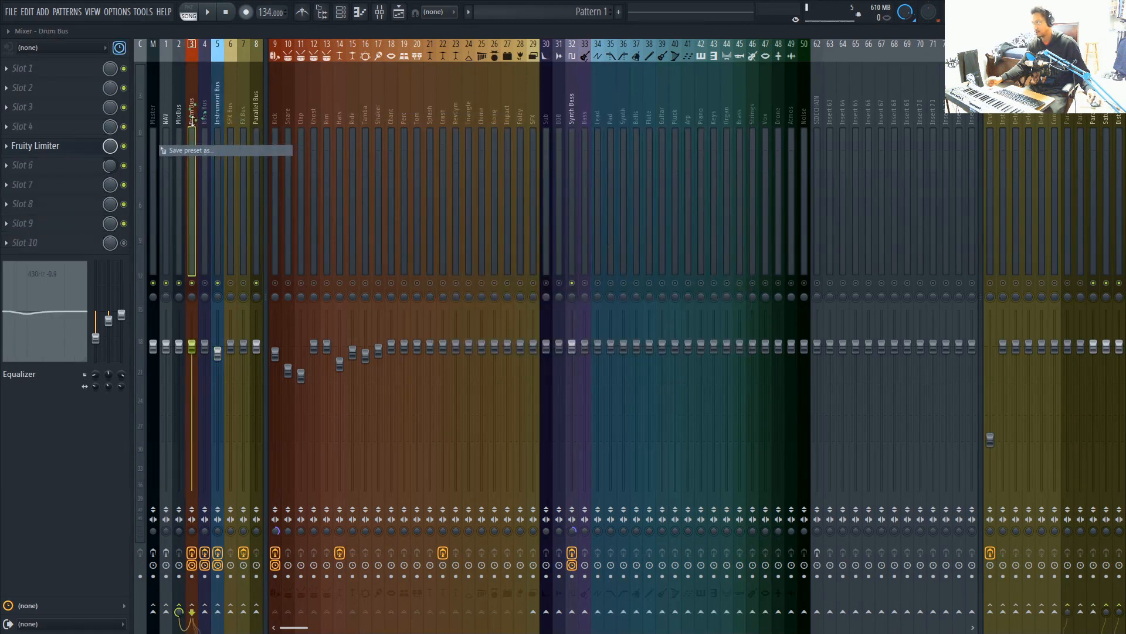
left_click(130, 129)
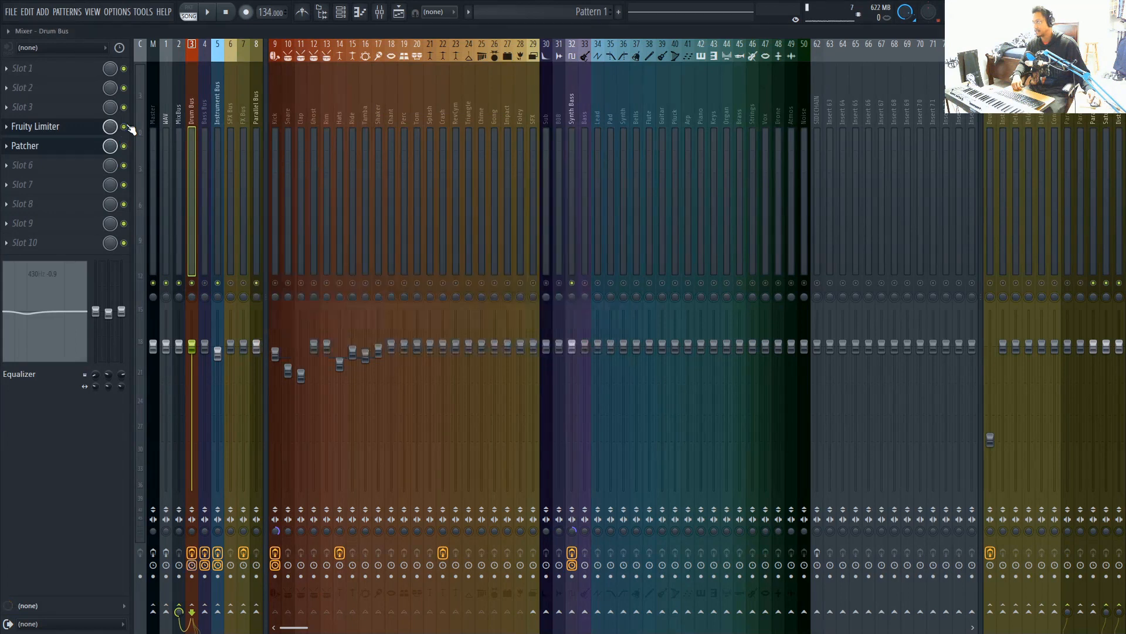
left_click(77, 147)
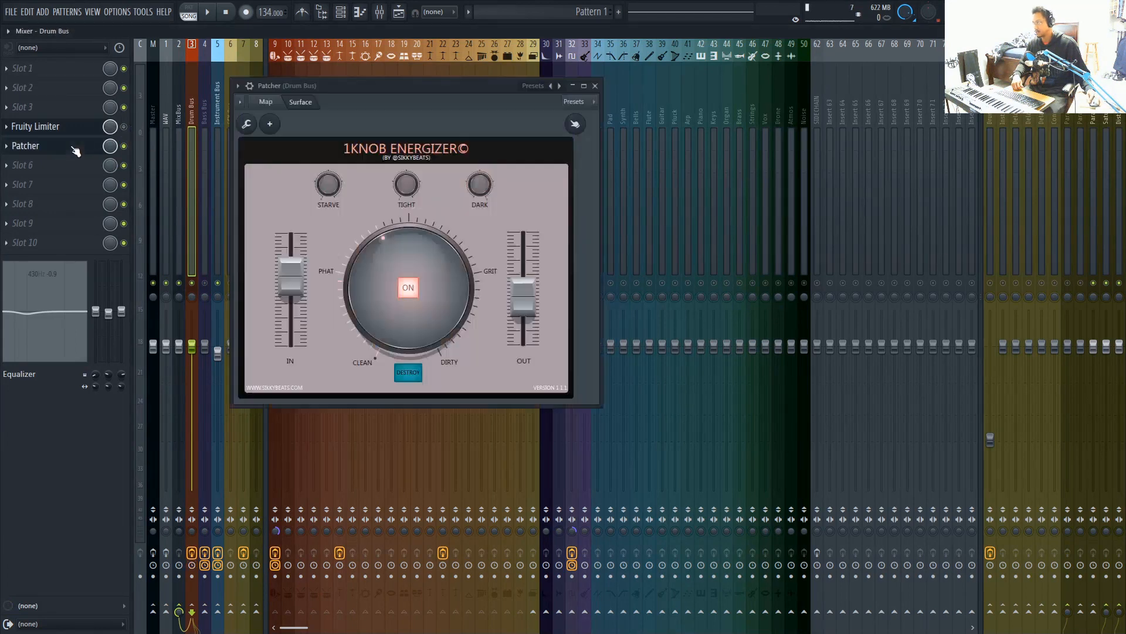
left_click_drag(448, 87, 595, 91)
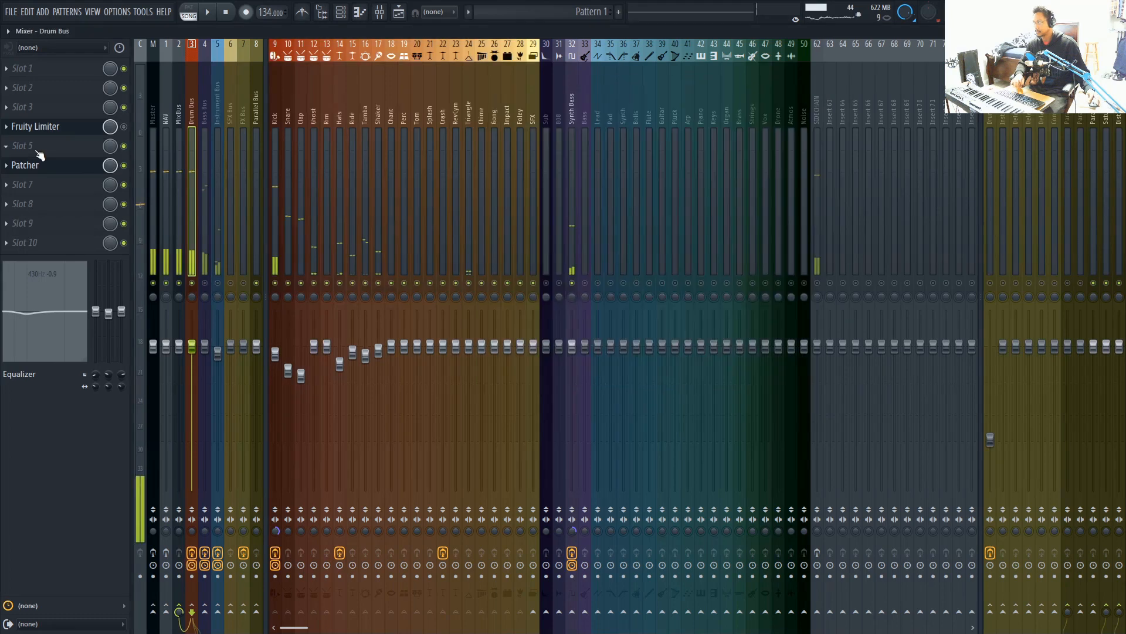
Insert Fruity PanOMatic in slot 5 of the Drum Bus ahead of Patcher, and bypass Patcher
left_click(36, 149)
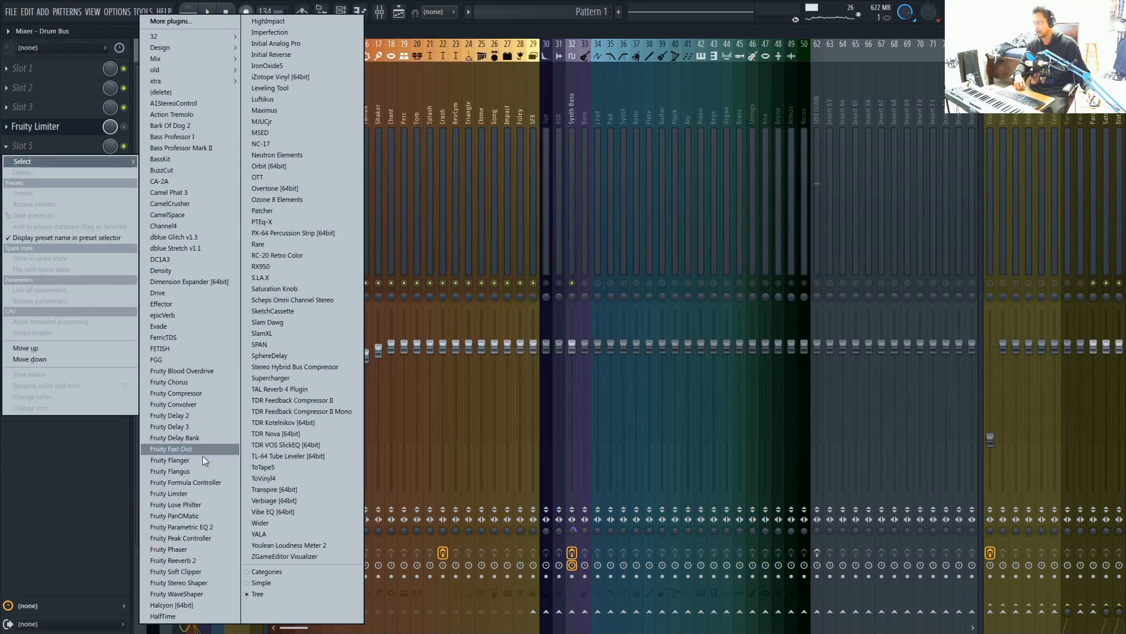
left_click(178, 517)
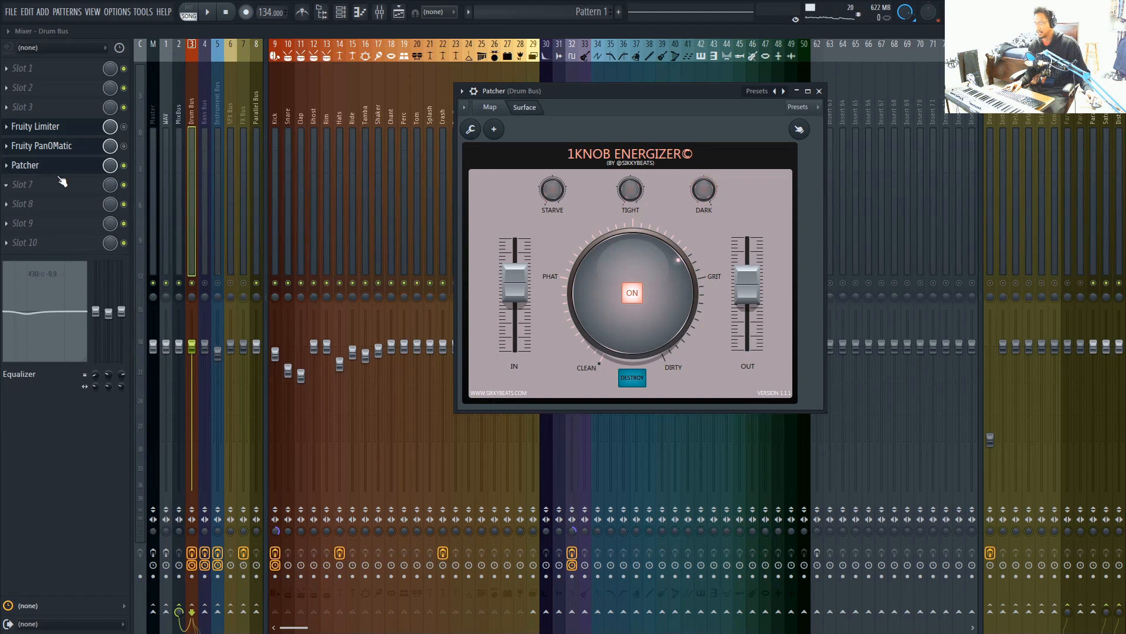
left_click(124, 166)
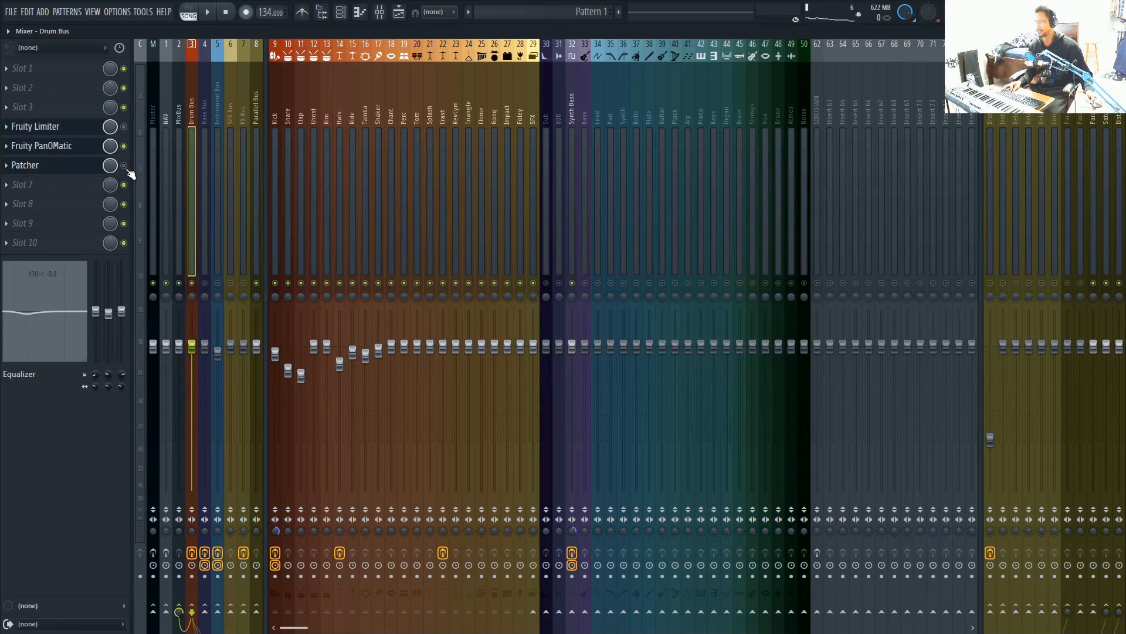
Play the song with Fruity PanOMatic active on the Drum Bus and switch to Patcher soloed for comparison
key("space")
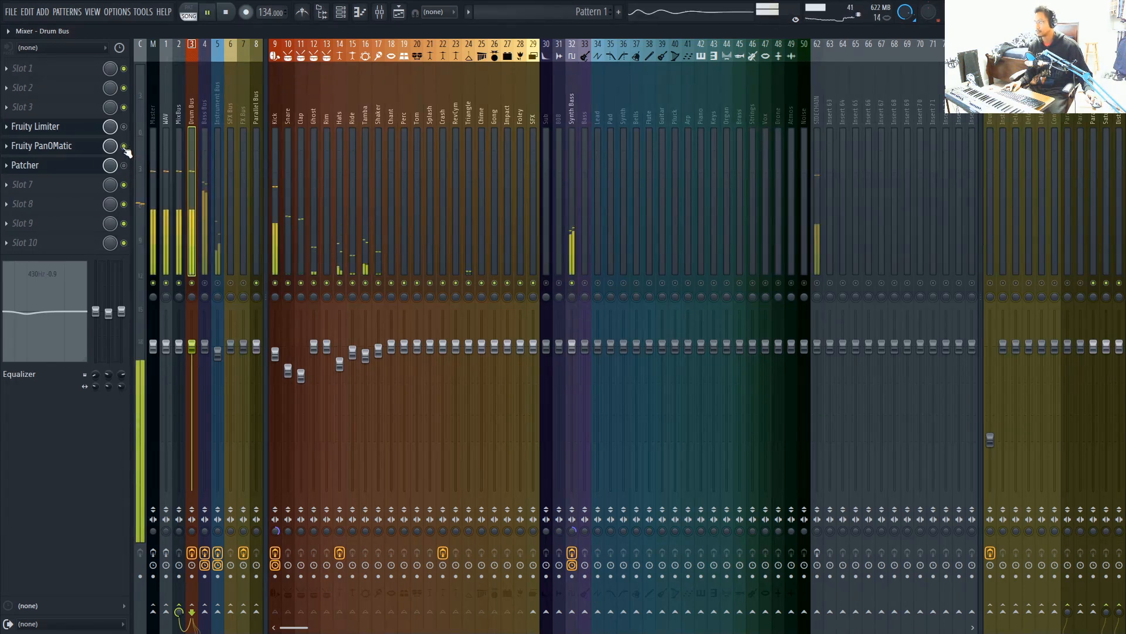
right_click(126, 166)
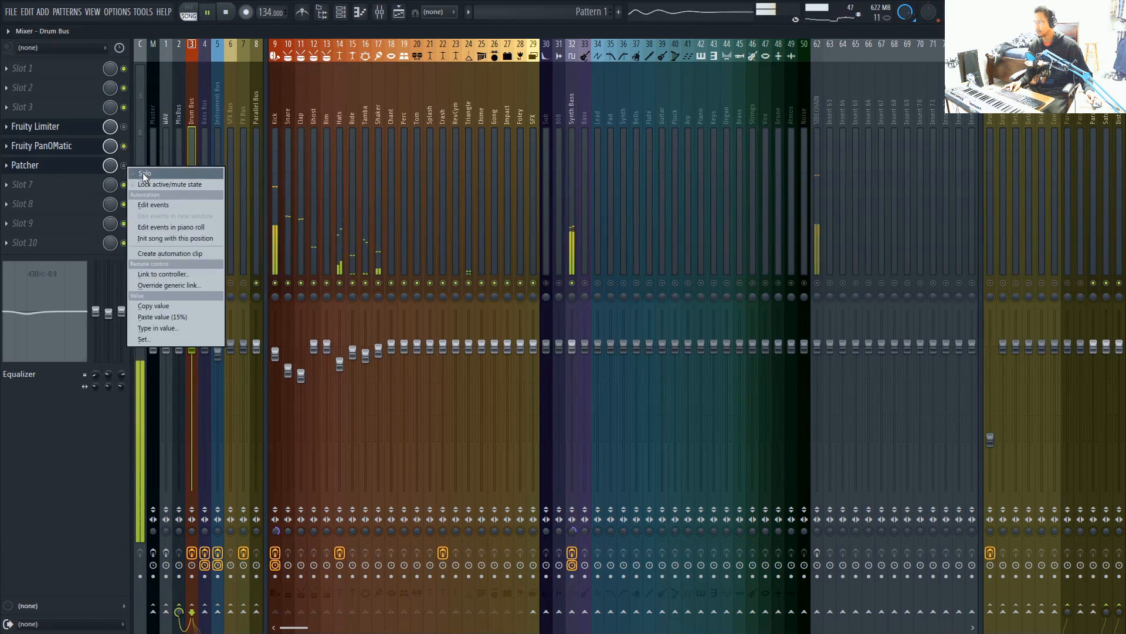
left_click(144, 174)
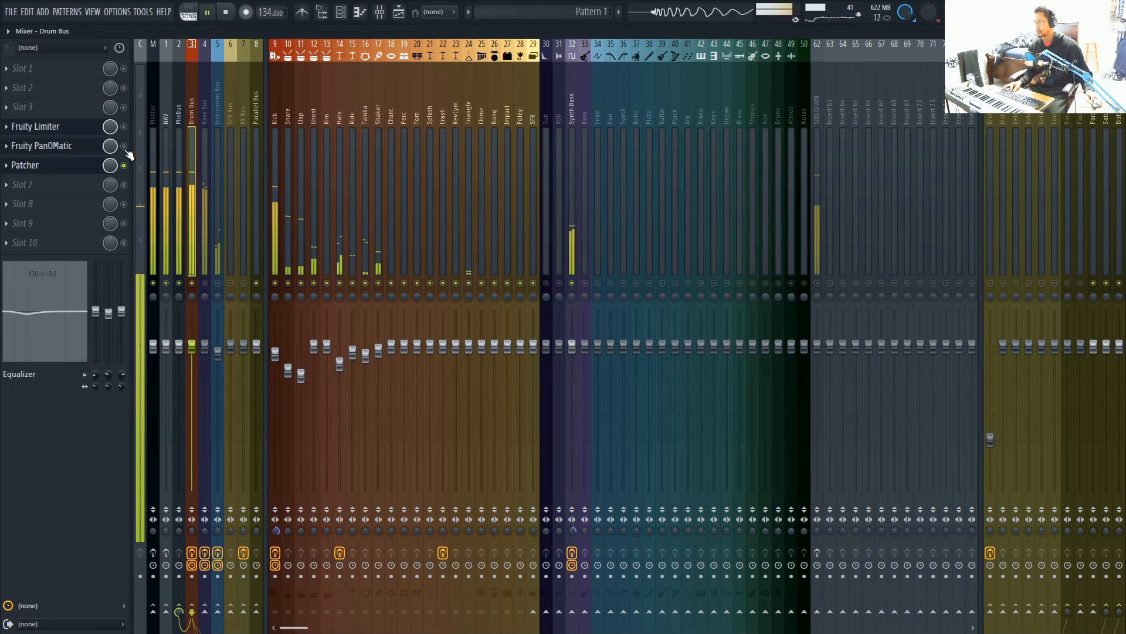
key("space")
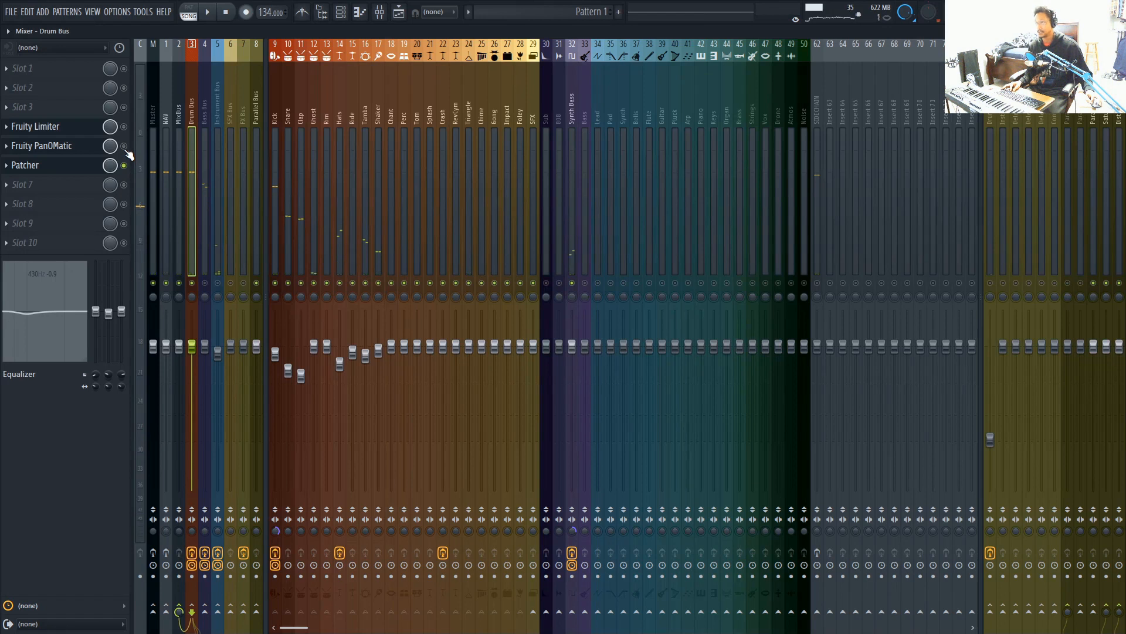
Audition the Drum Bus in separate playbacks with Fruity PanOMatic soloed and with Patcher soloed
right_click(124, 149)
left_click(141, 156)
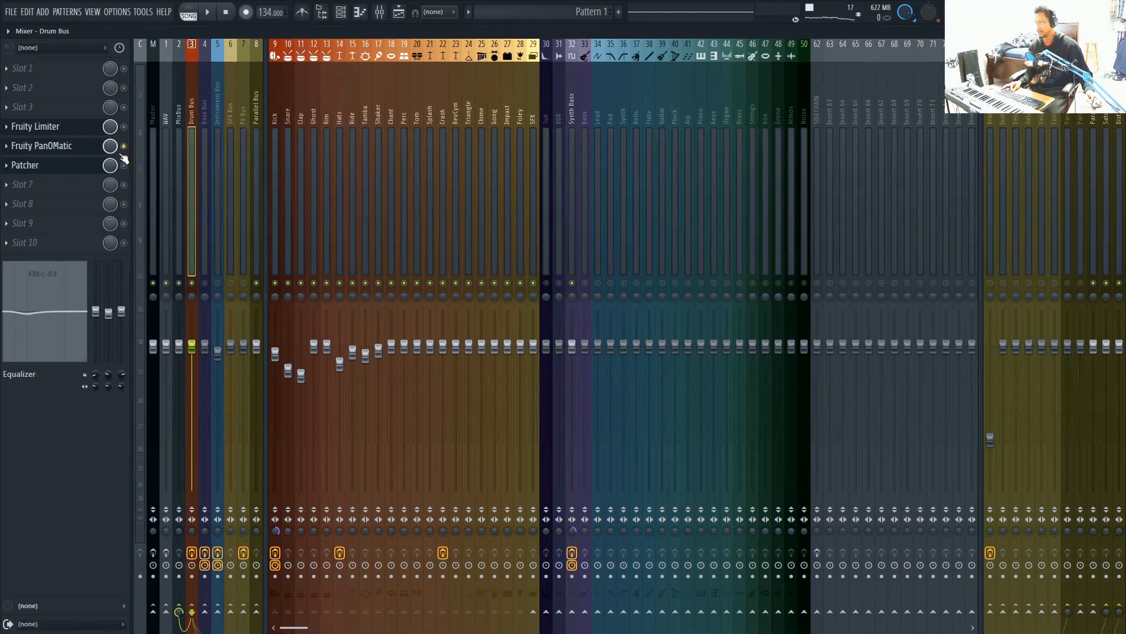
key("space")
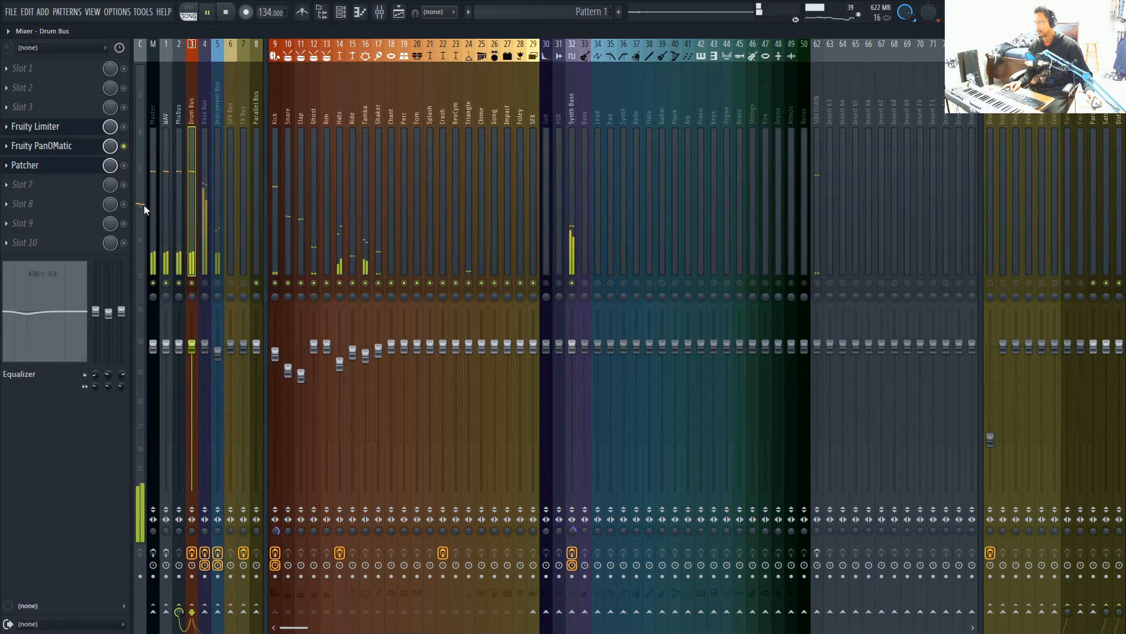
key("space")
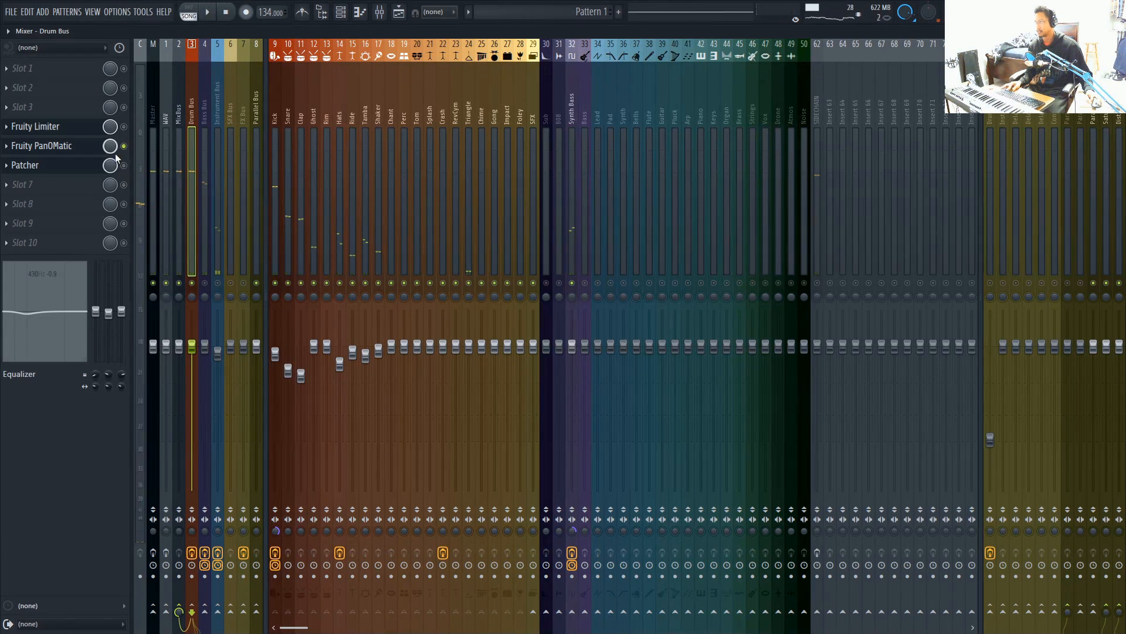
right_click(125, 167)
left_click(174, 196)
key("space")
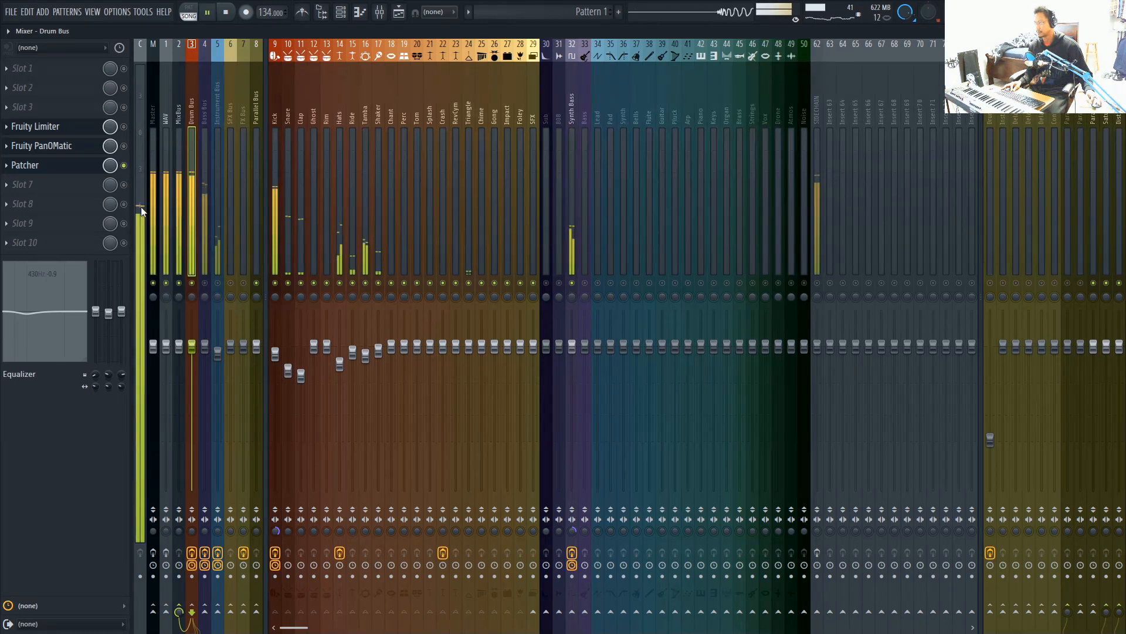
key("space")
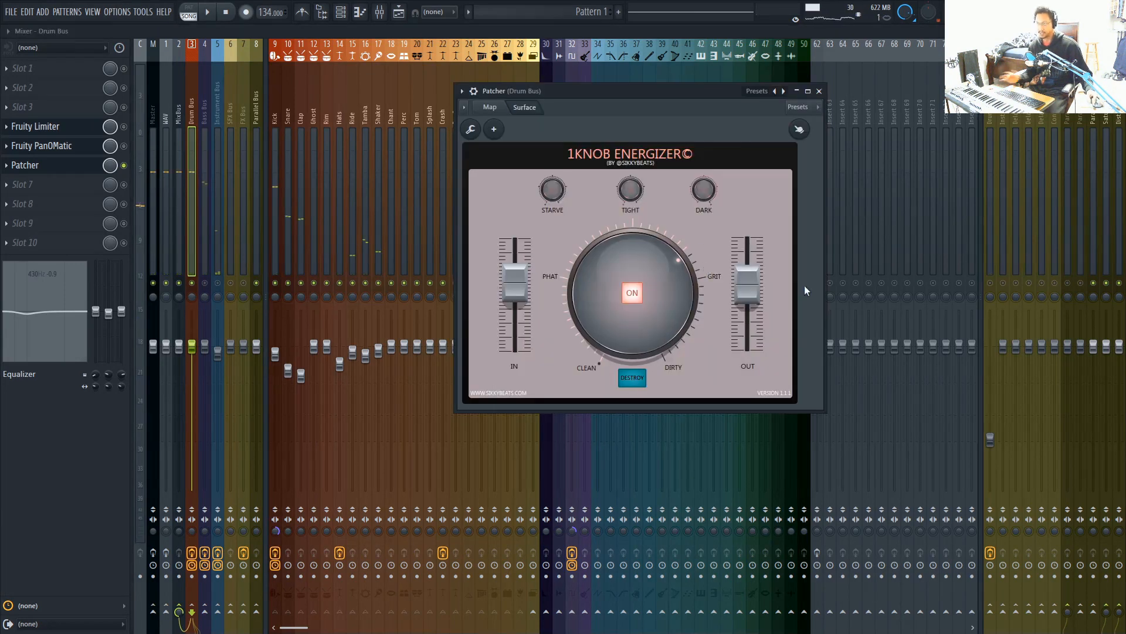
Turn the Drum Bus Energizer's main knob down to just below its midpoint, raising IN and lowering OUT slightly
left_click_drag(607, 258, 606, 311)
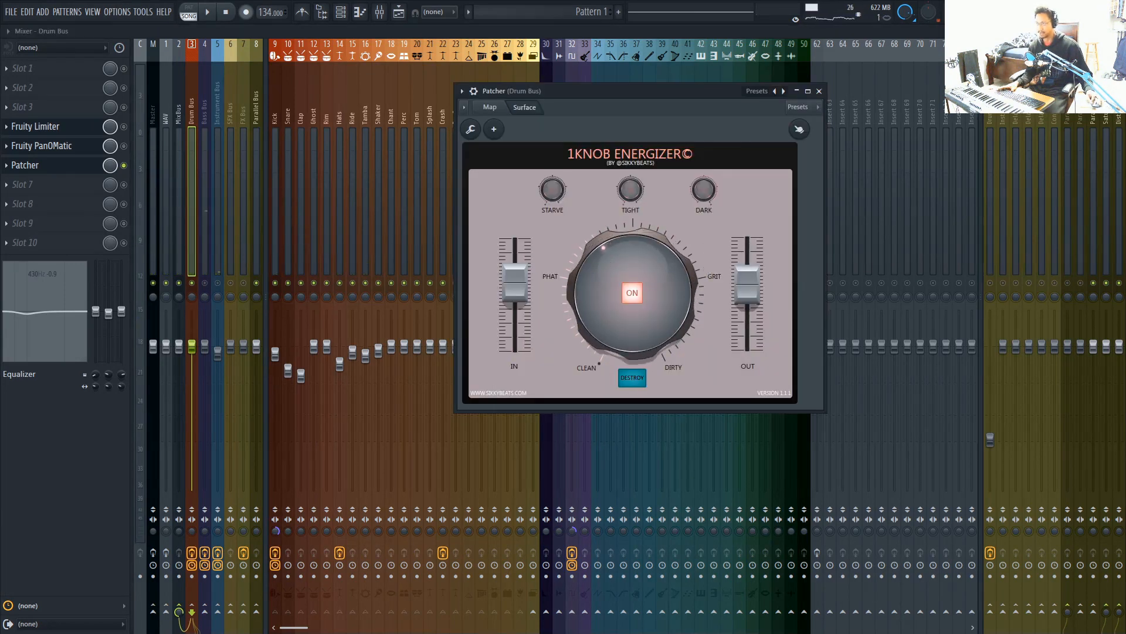
left_click_drag(602, 264, 602, 269)
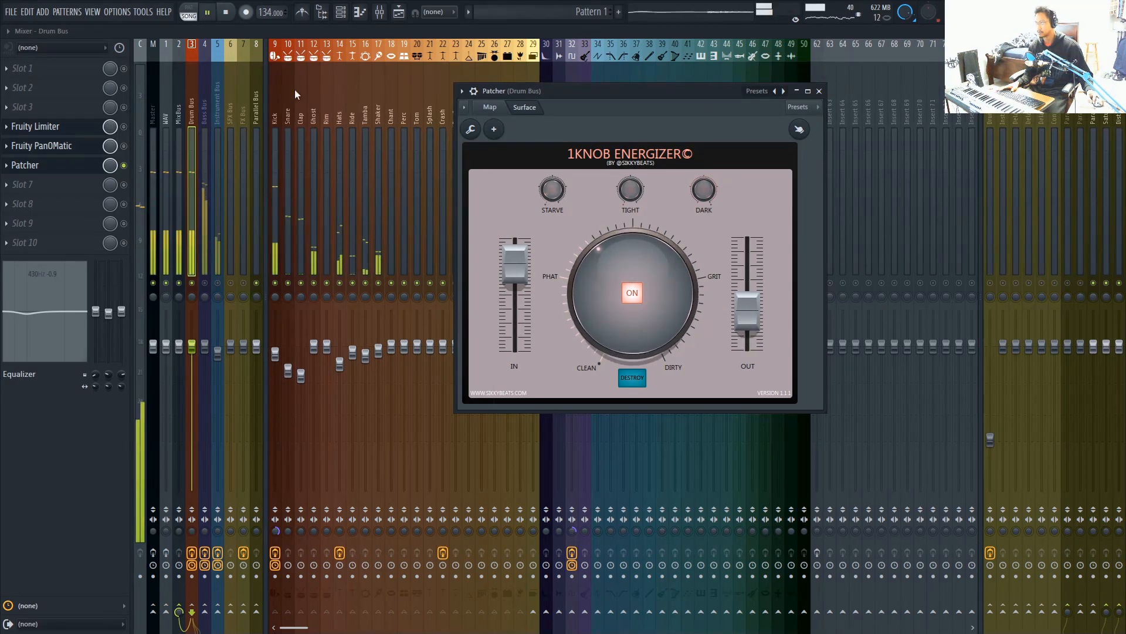
Compare the readjusted Patcher with Fruity PanOMatic on the Drum Bus during playback, leaving Patcher soloed, and stop playback
right_click(124, 147)
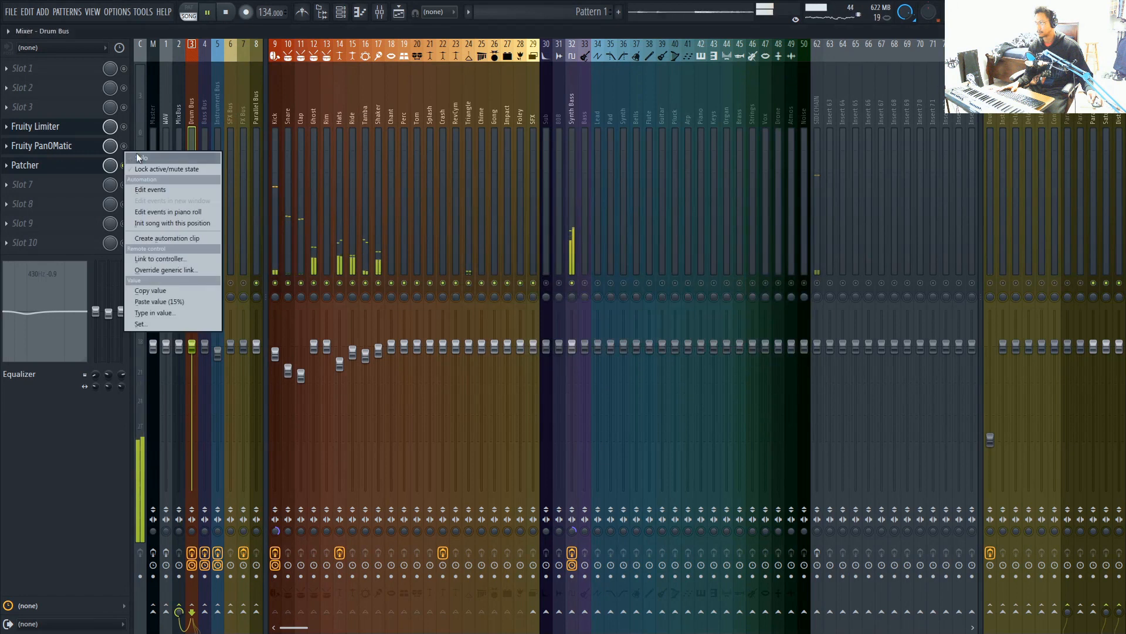
left_click(132, 158)
right_click(125, 166)
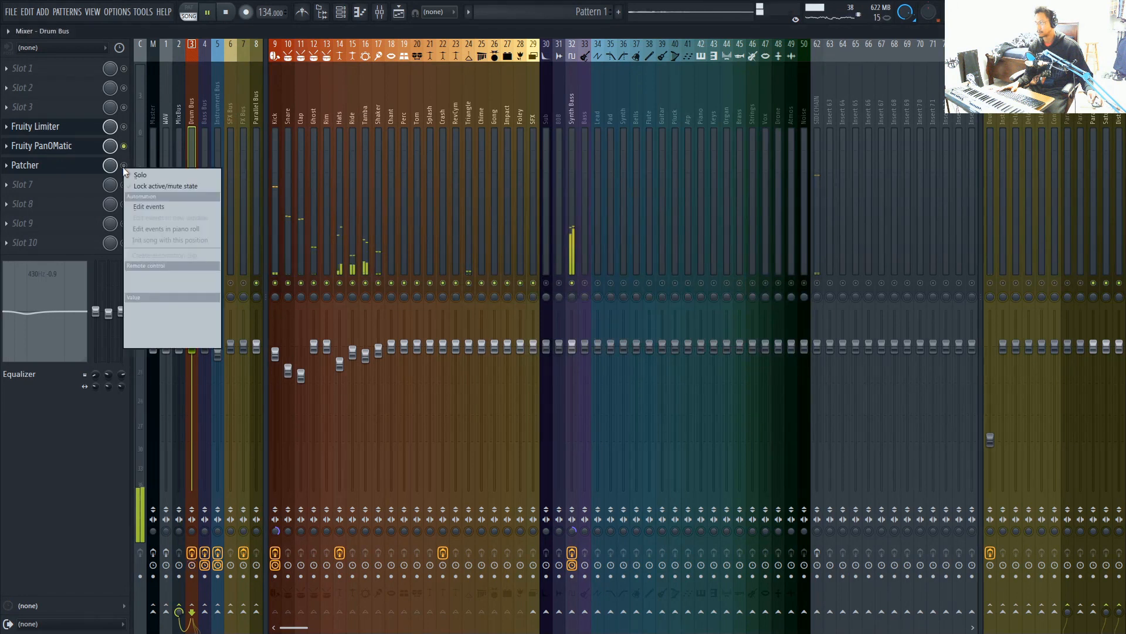
left_click(132, 174)
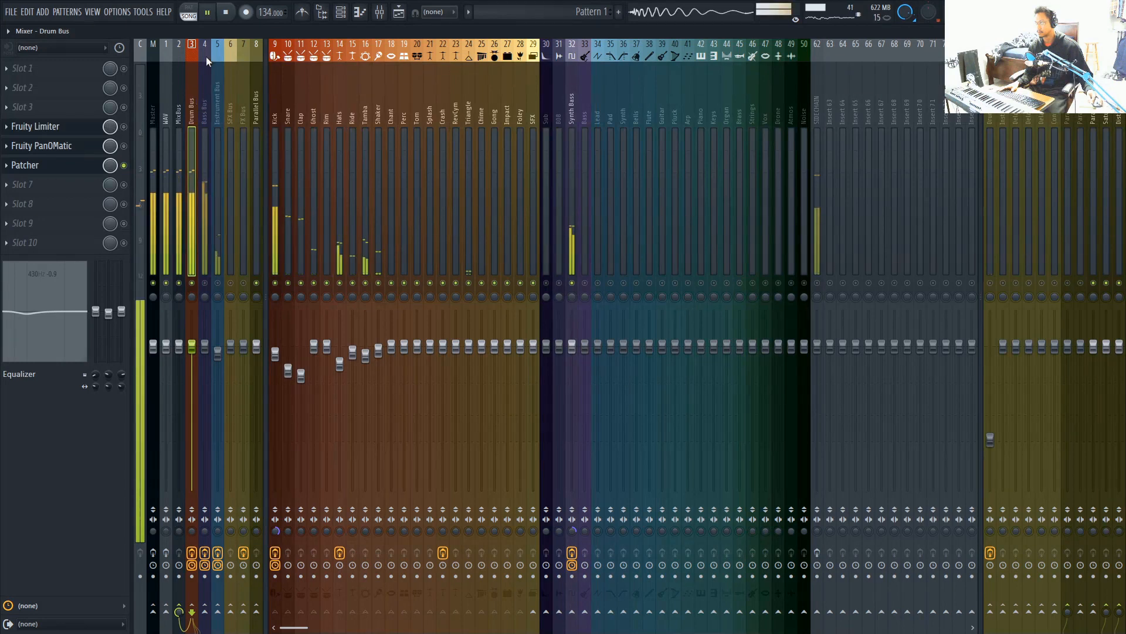
left_click(227, 13)
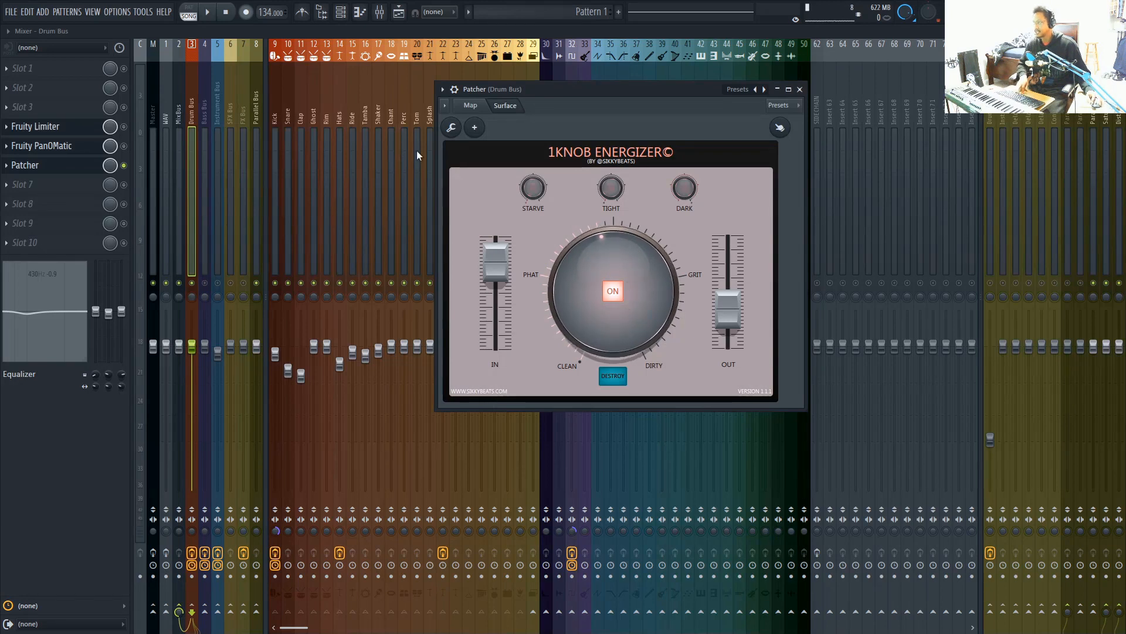
Copy the Patcher preset from the Drum Bus to slot 1 of the MixBus
left_click_drag(564, 90, 627, 139)
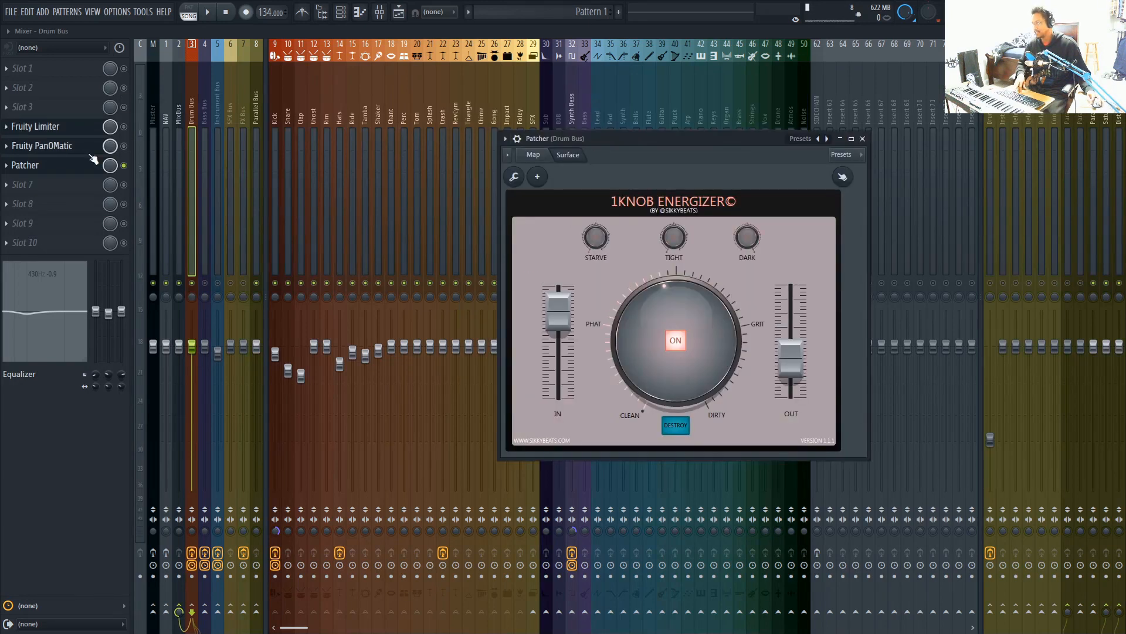
left_click(179, 127)
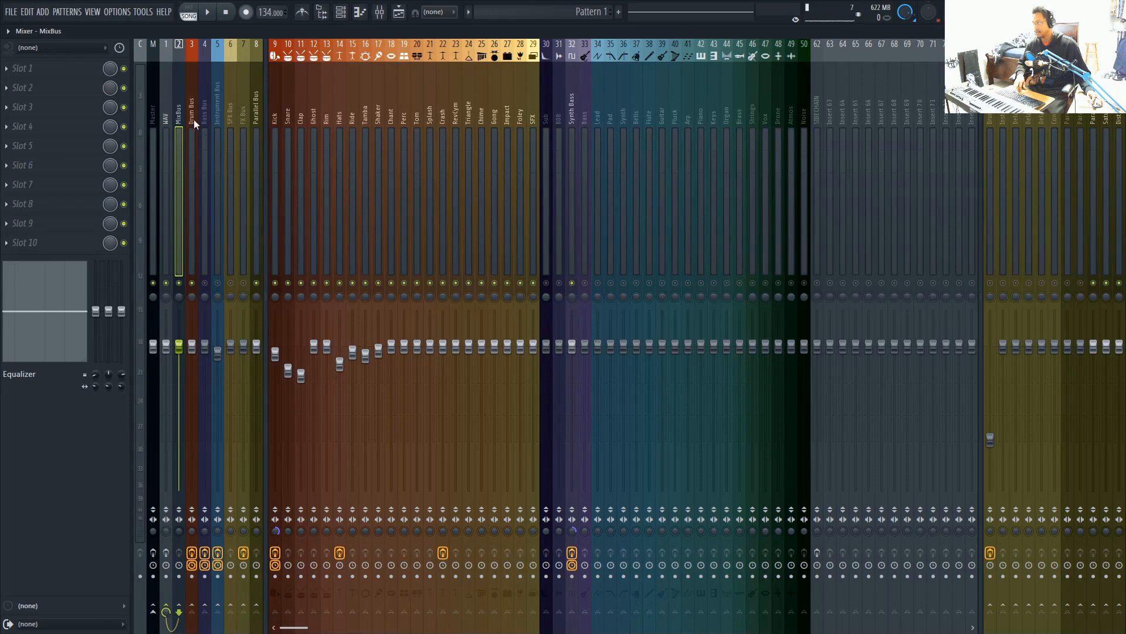
left_click(193, 118)
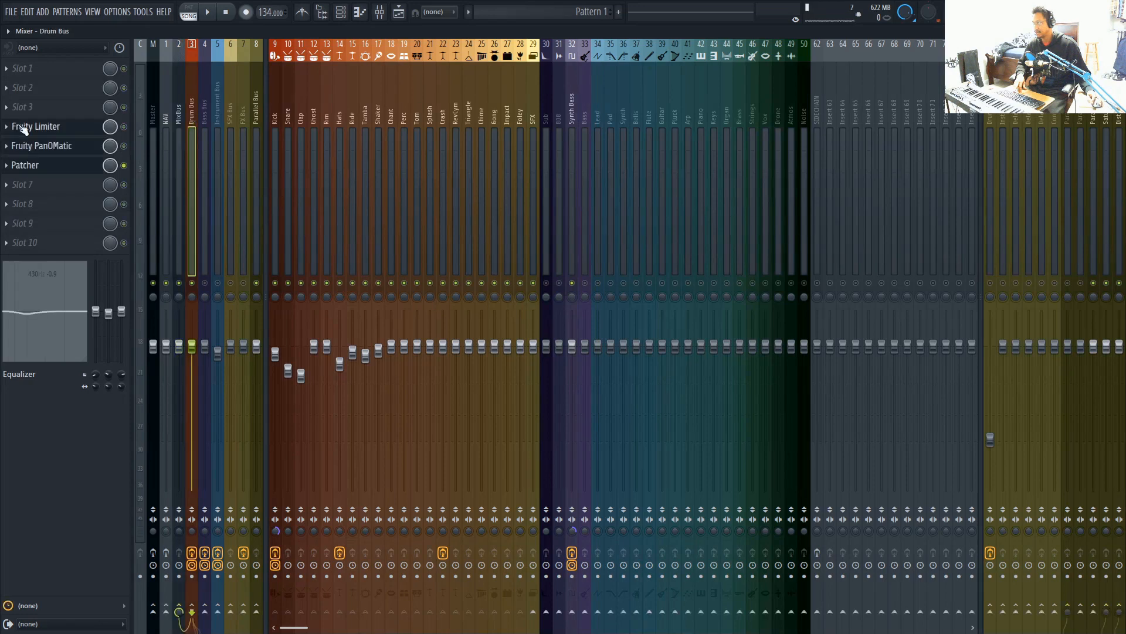
left_click(27, 168)
left_click(505, 139)
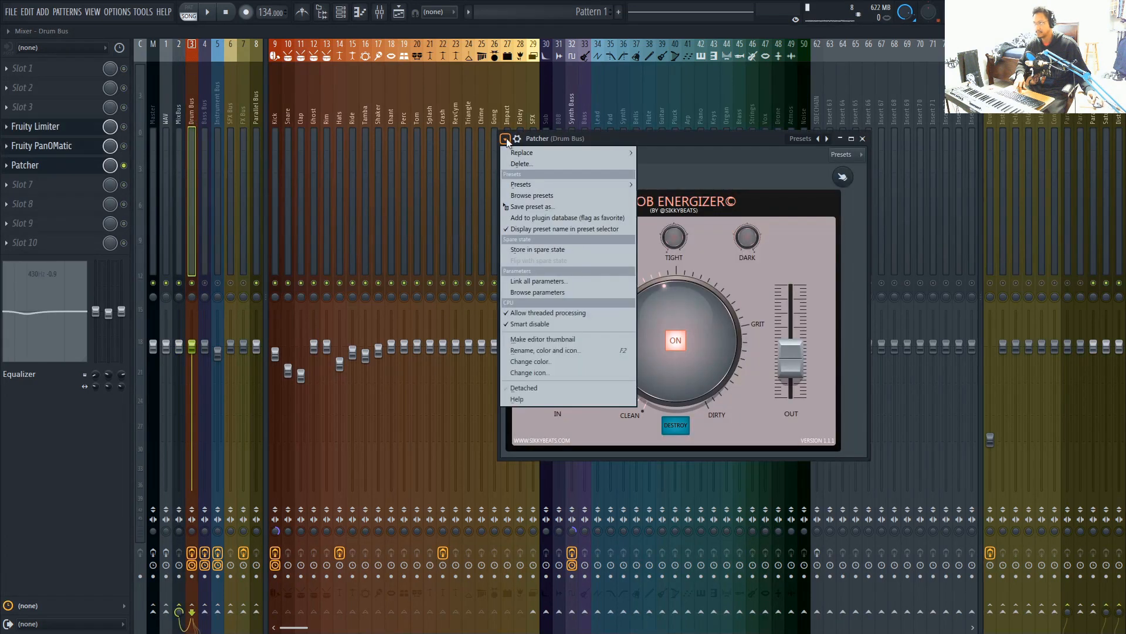
left_click_drag(534, 195, 178, 100)
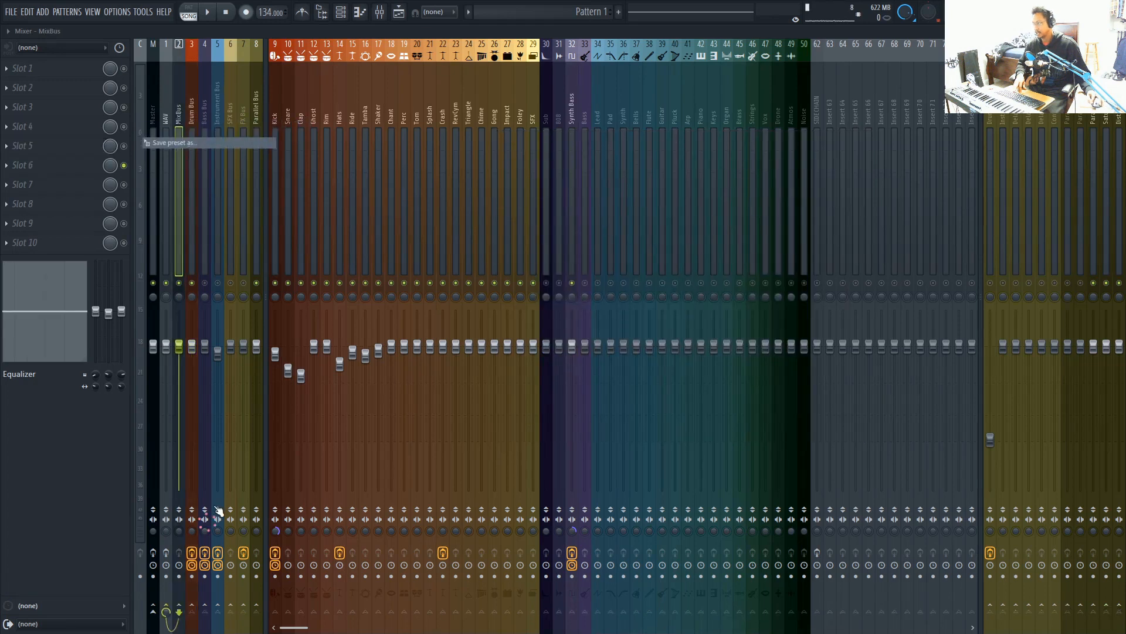
left_click_drag(292, 175, 583, 162)
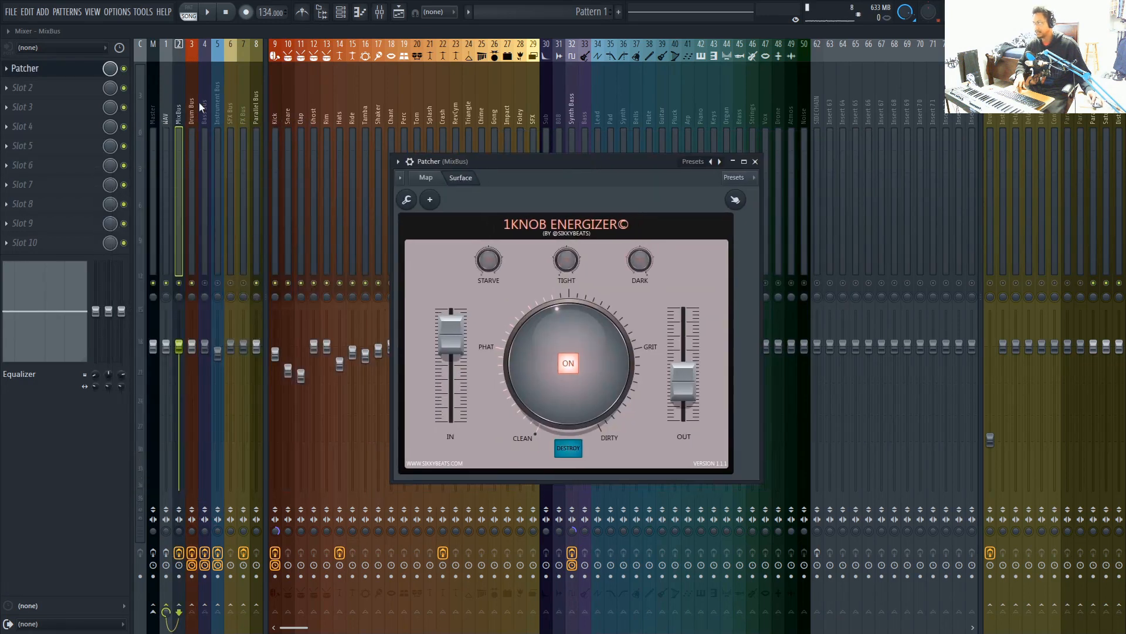
Bypass Patcher on the Drum Bus and unmute the Bass Bus and Instrument Bus
left_click(190, 550)
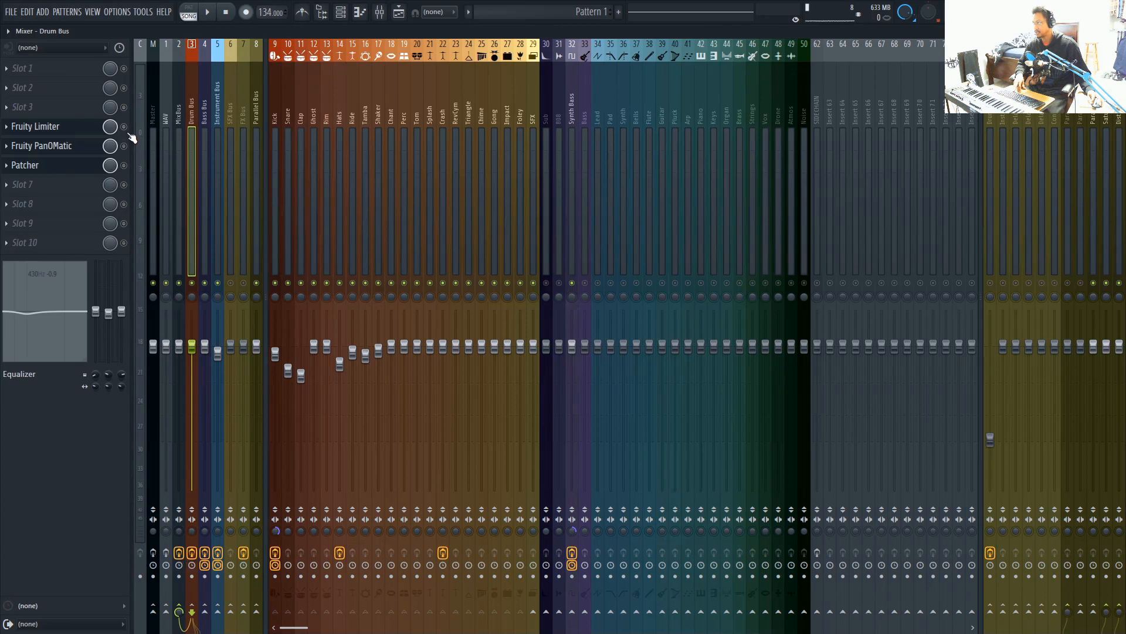
left_click(204, 120)
Move Patcher to slot 6 on the MixBus and audition it with the main Energizer knob turned down towards Clean
left_click(179, 115)
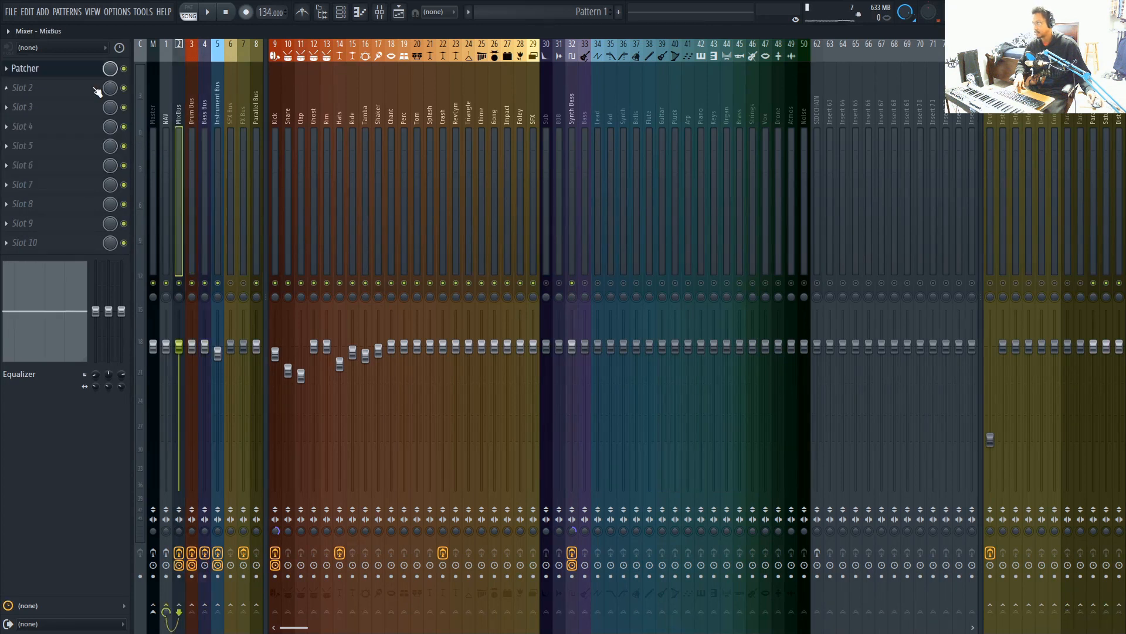
scroll(67, 71, "down", 3)
left_click_drag(71, 151, 70, 169)
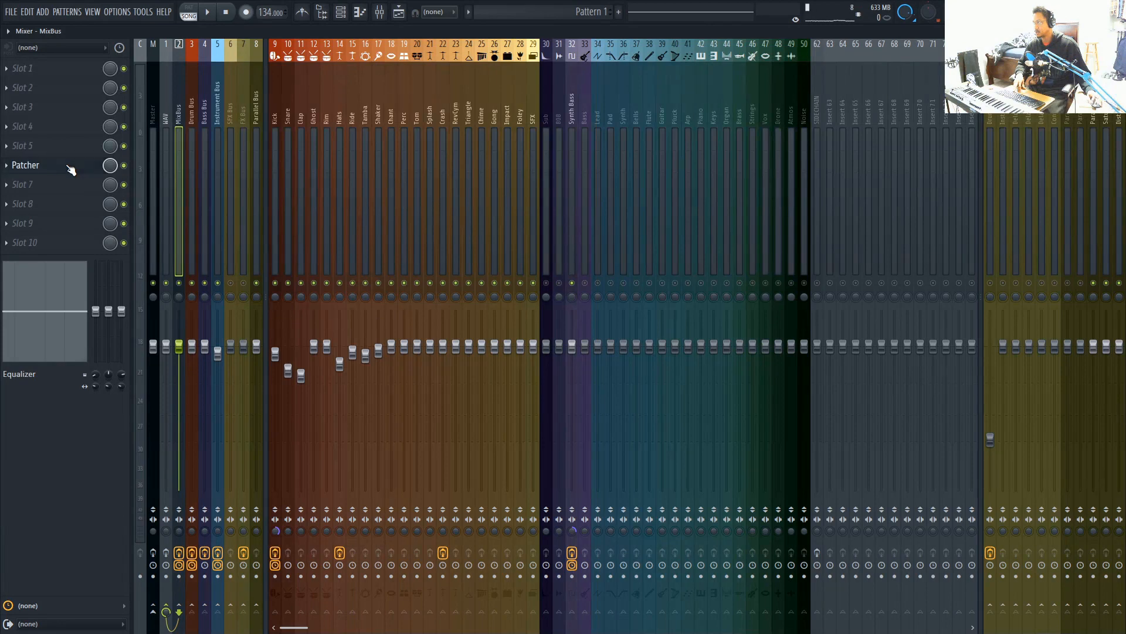
left_click(71, 170)
left_click_drag(535, 184, 537, 135)
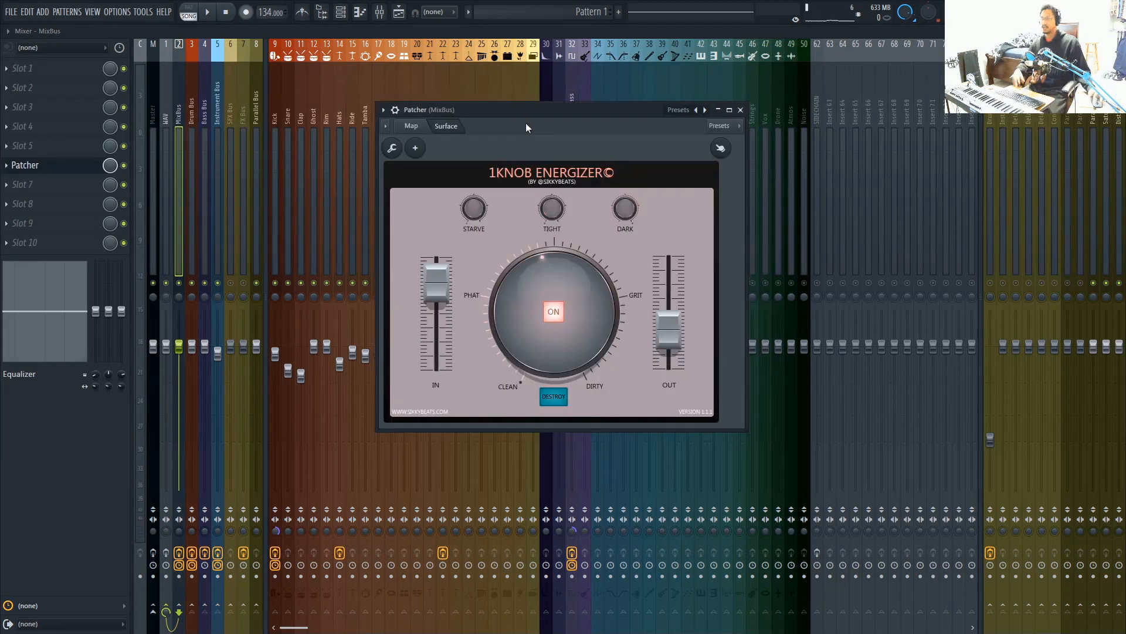
key("space")
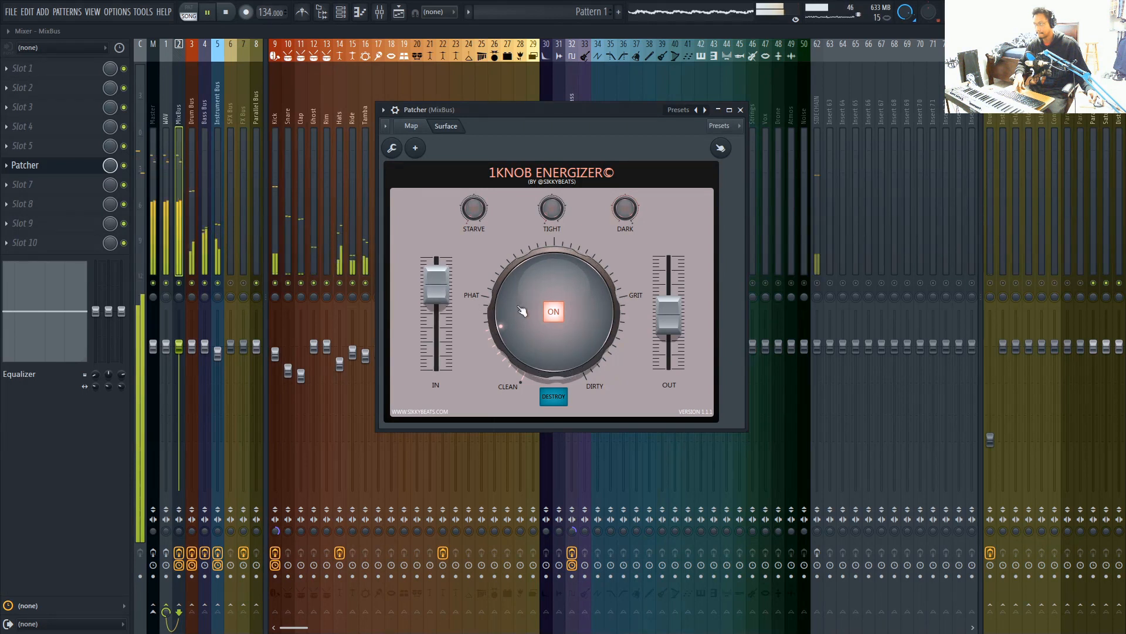
Lower Patcher's OUT level slightly on the MixBus, then stop playback and close the plugin window
left_click_drag(662, 319, 663, 321)
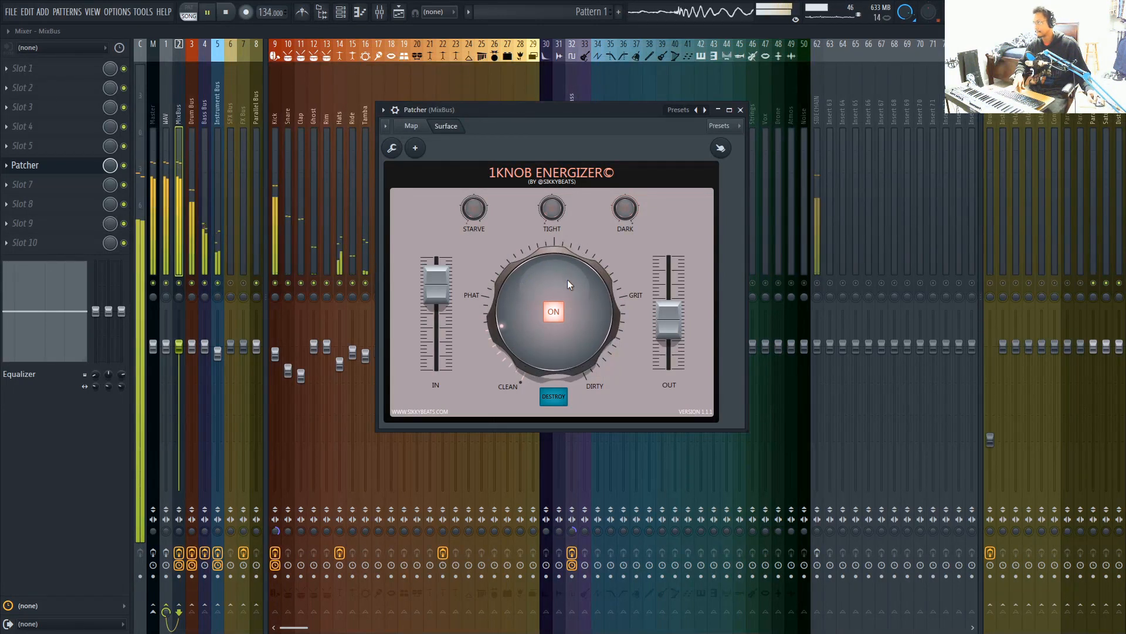
key("space")
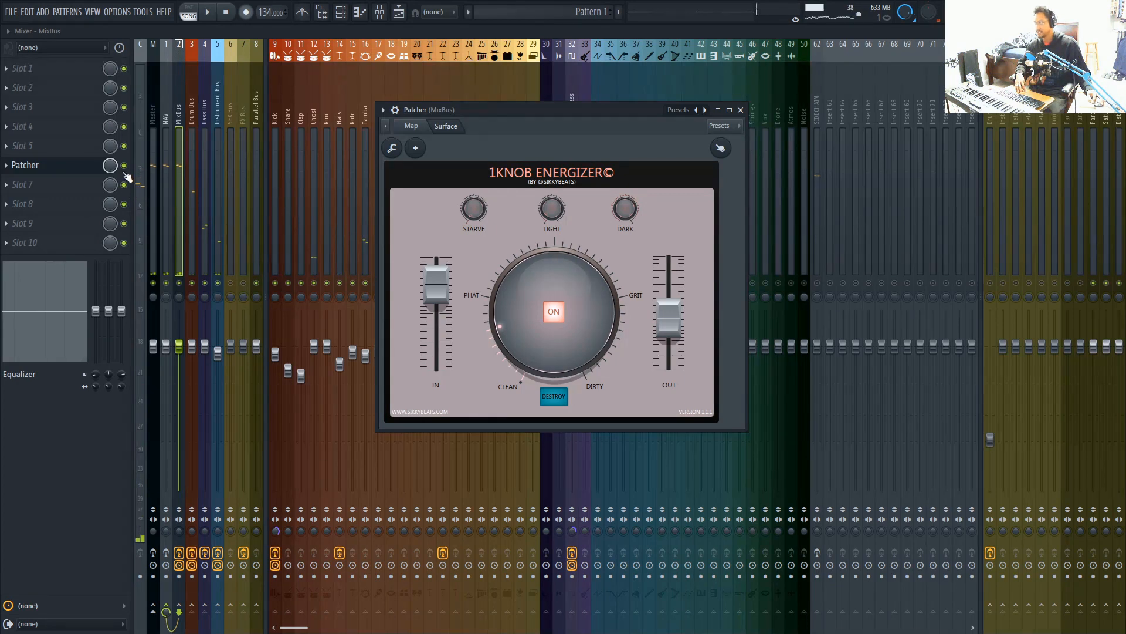
key("Escape")
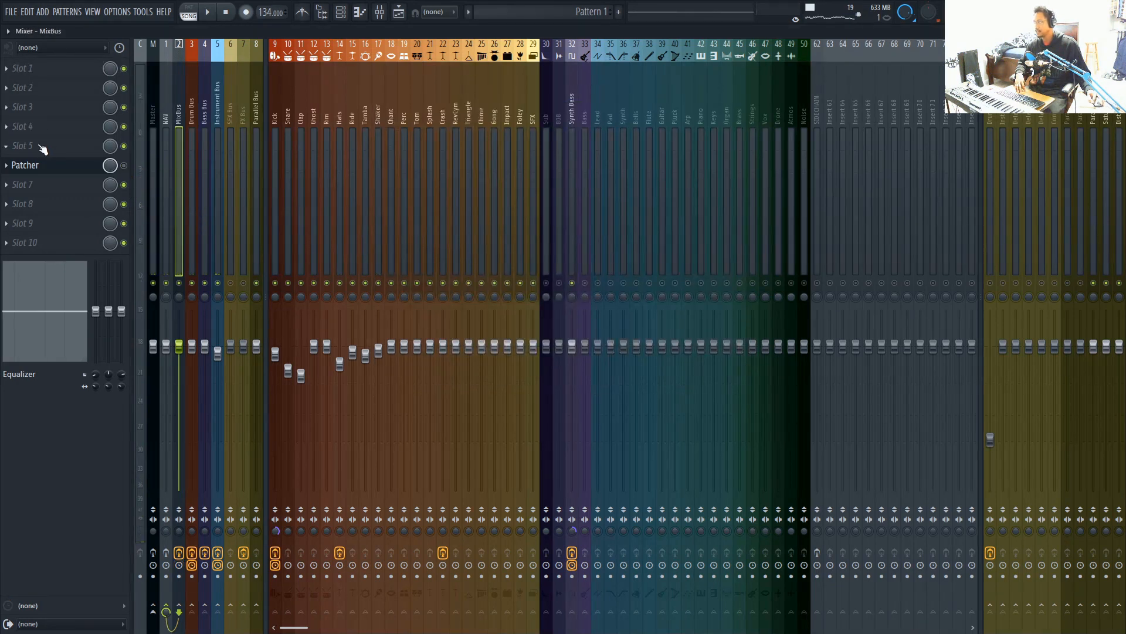
Load Fruity PanOMatic into slots 4 and 5 of the MixBus, above the bypassed Patcher, and close its window
left_click(38, 146)
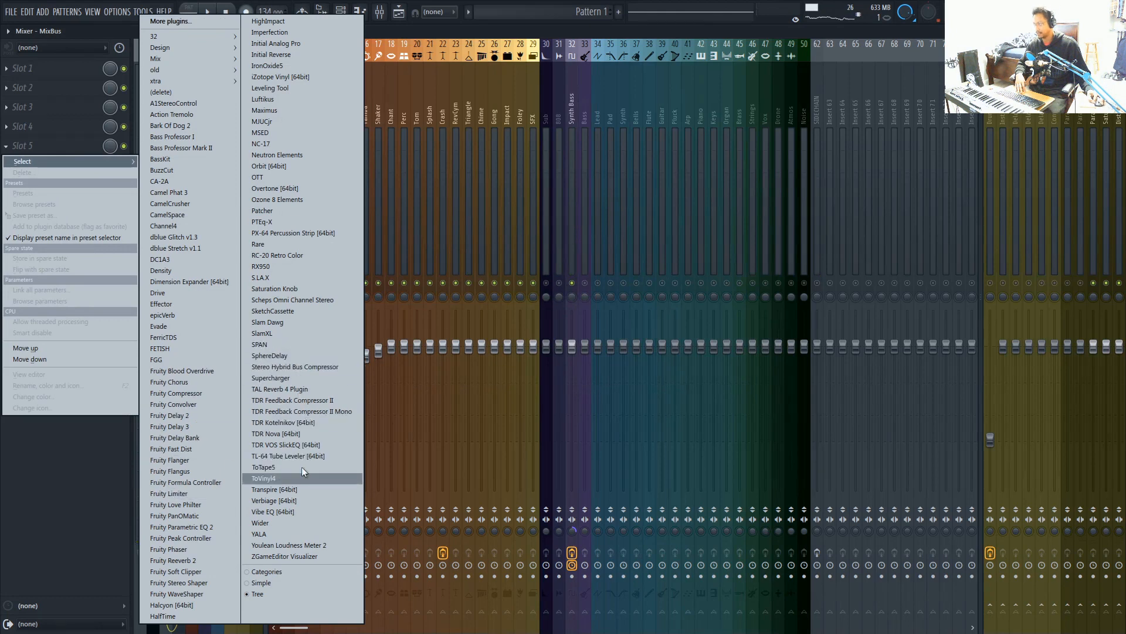
left_click(174, 516)
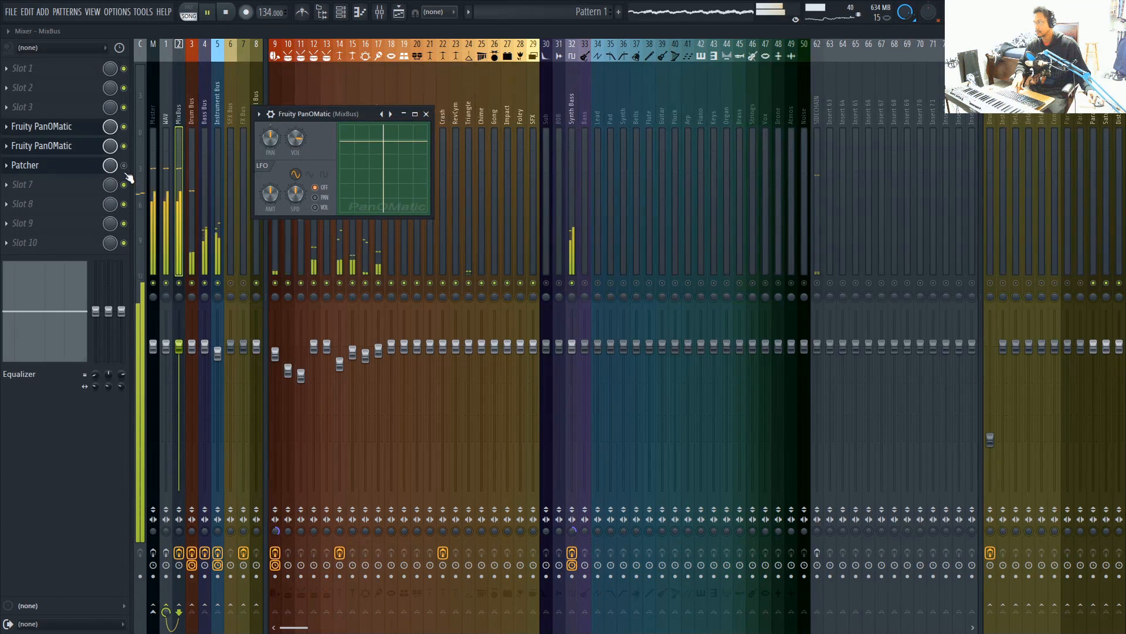
left_click(428, 114)
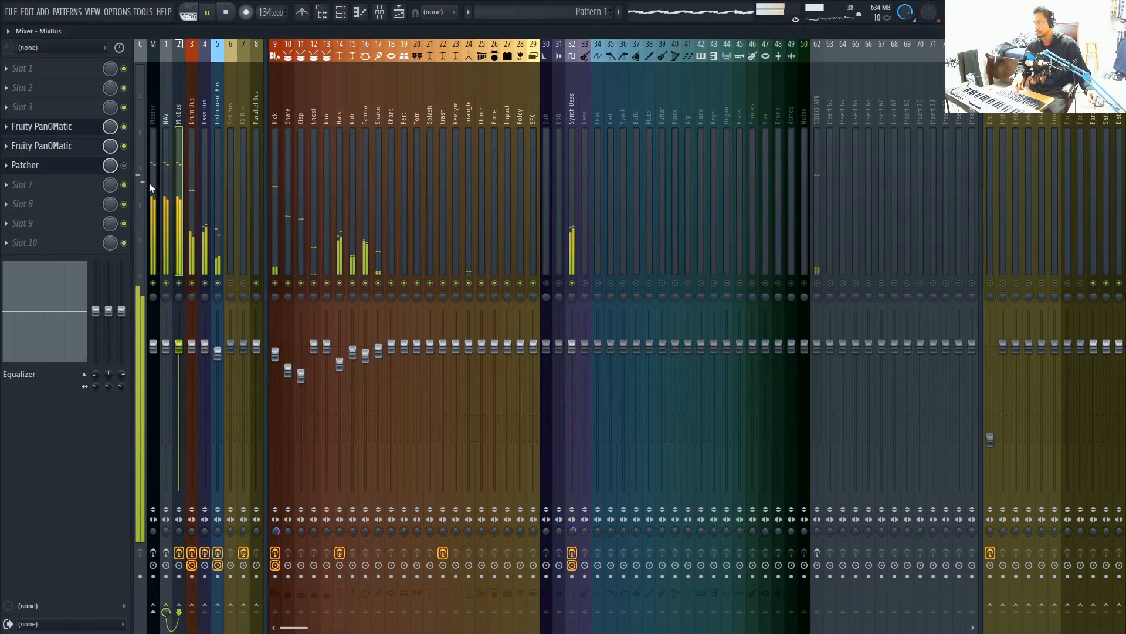
Compare Patcher with the Fruity PanOMatic pair on the MixBus by toggling Patcher's solo during playback, leaving it soloed, and stop playback
right_click(123, 166)
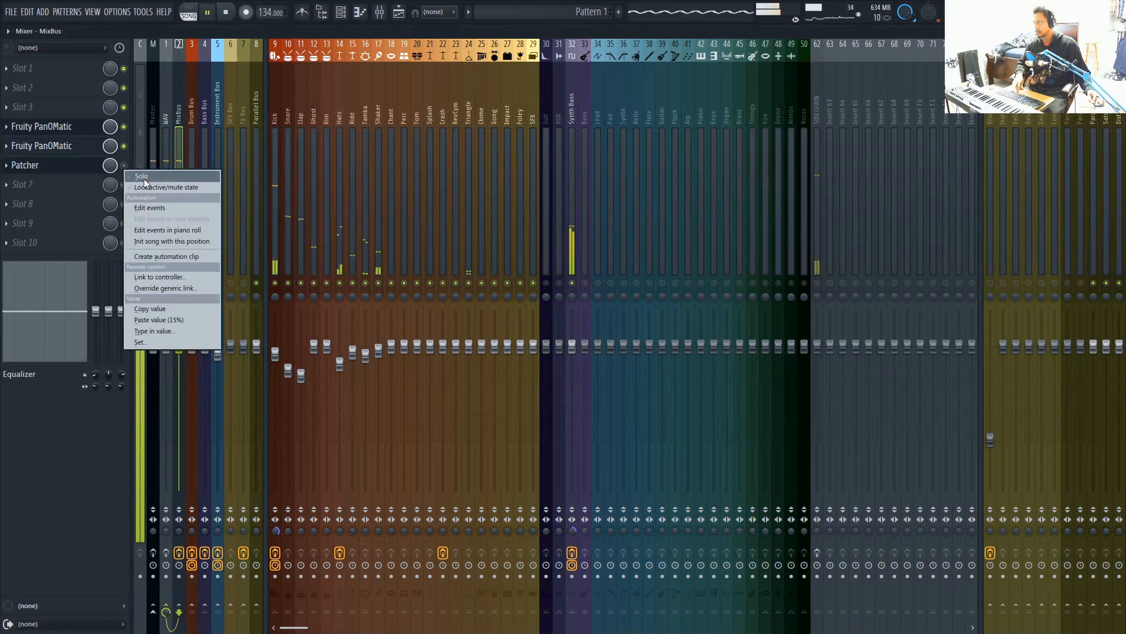
left_click(143, 177)
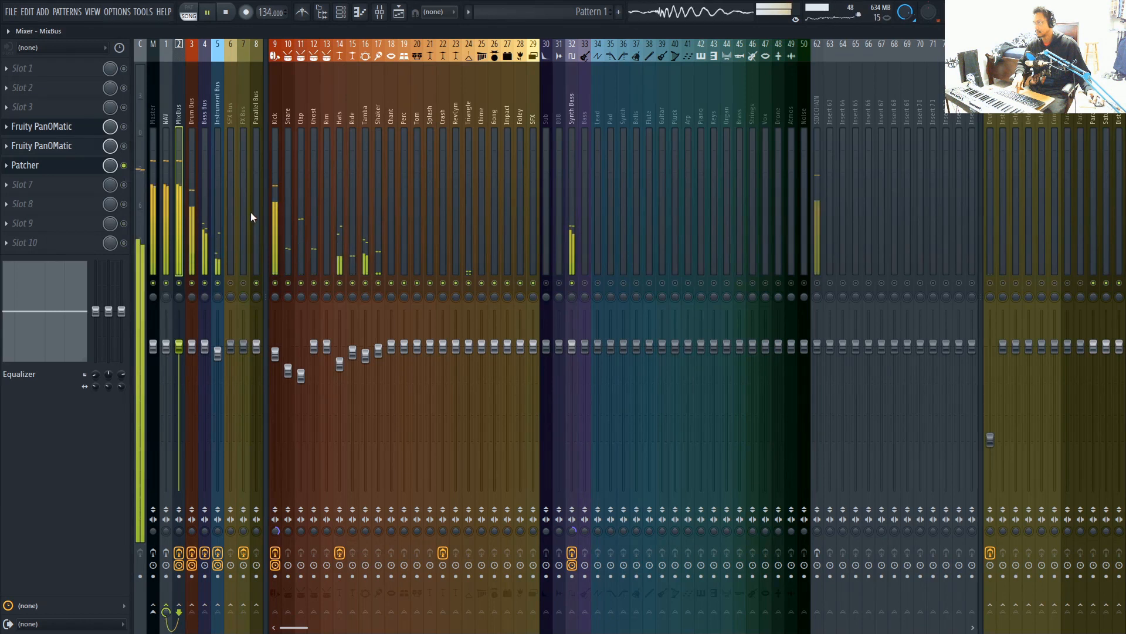
right_click(127, 166)
left_click(136, 170)
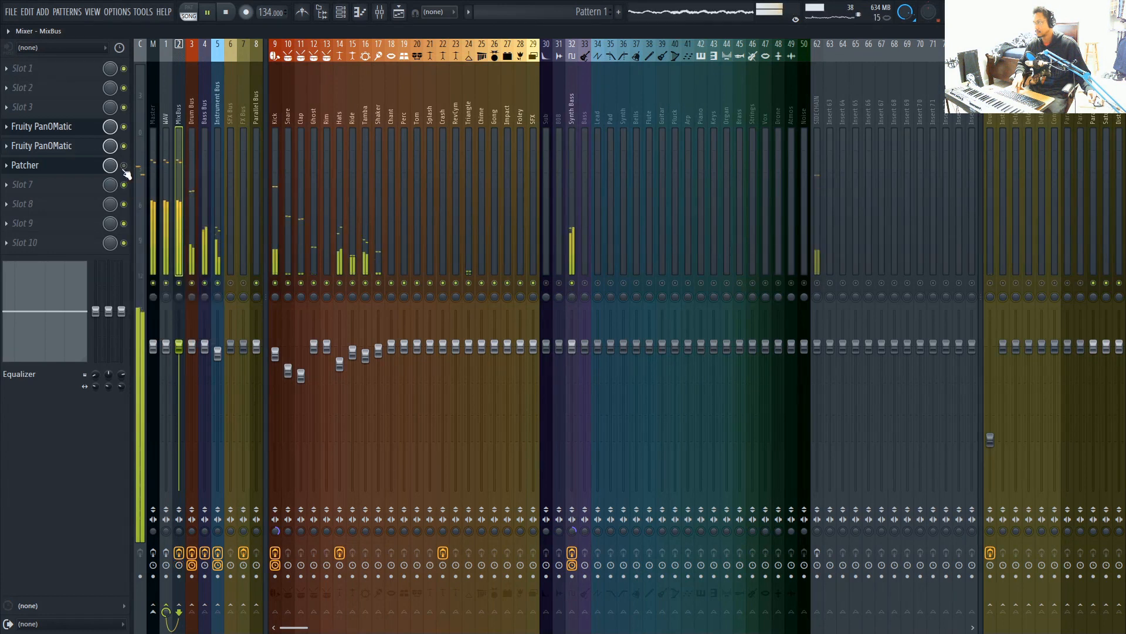
right_click(126, 168)
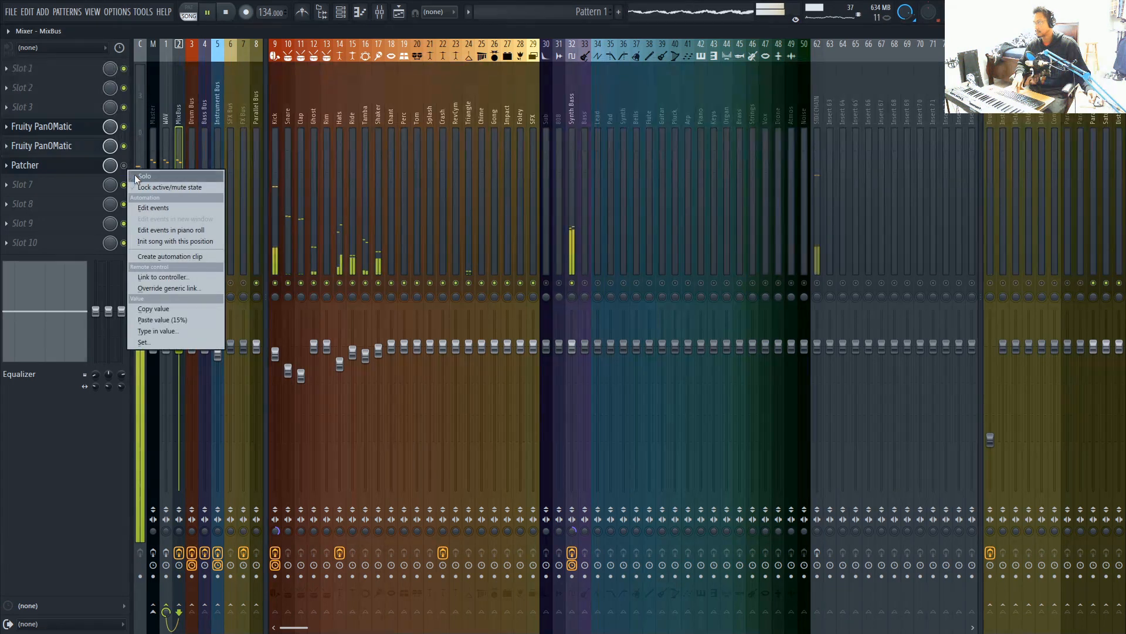
left_click(139, 176)
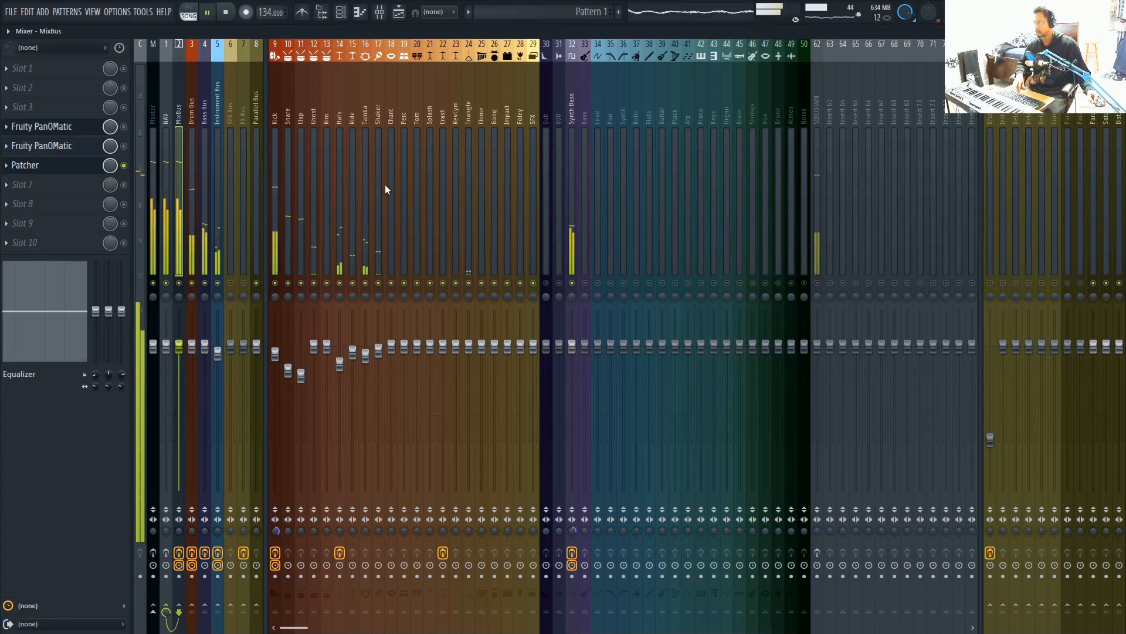
key("space")
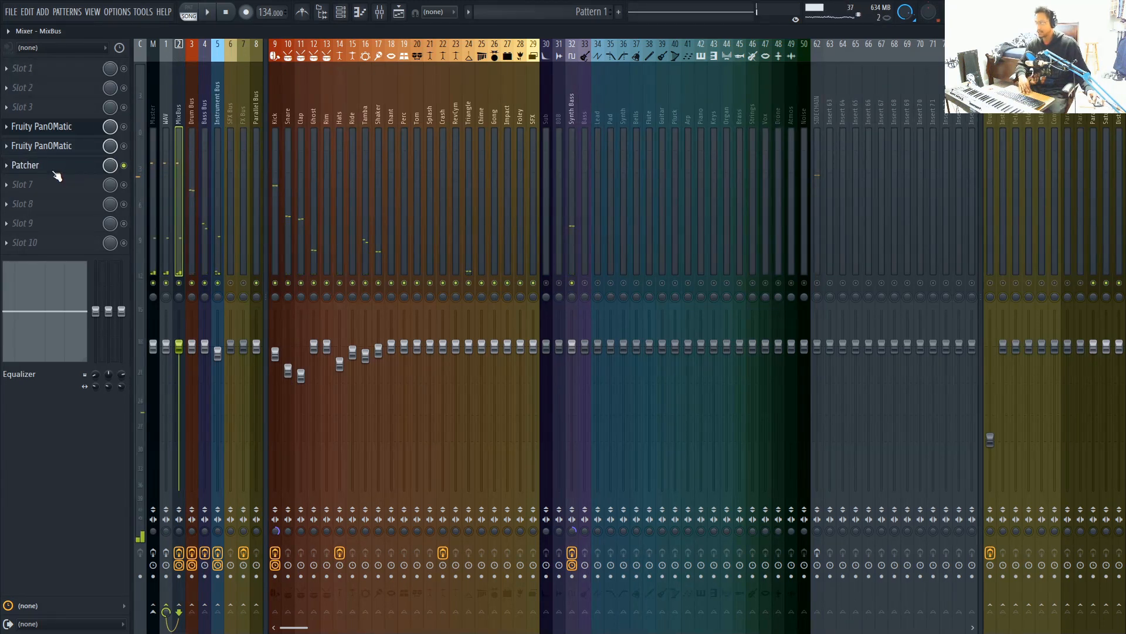
Turn the main Energizer knob up past Phat to just short of its midpoint and audition the soloed Patcher against Fruity PanOMatic
left_click(26, 165)
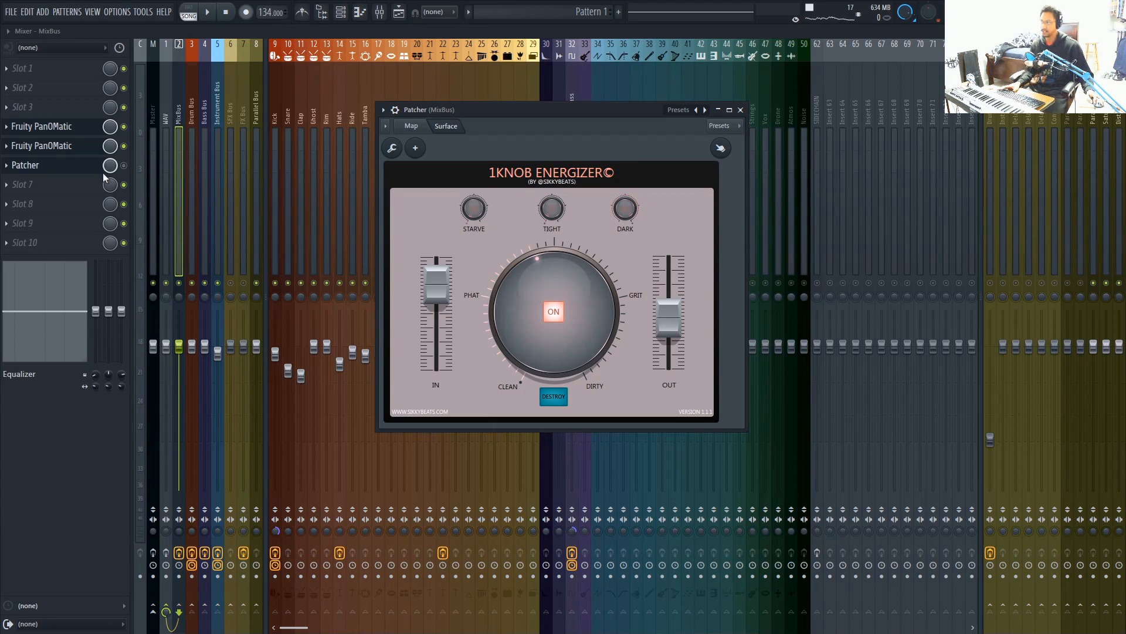
key("space")
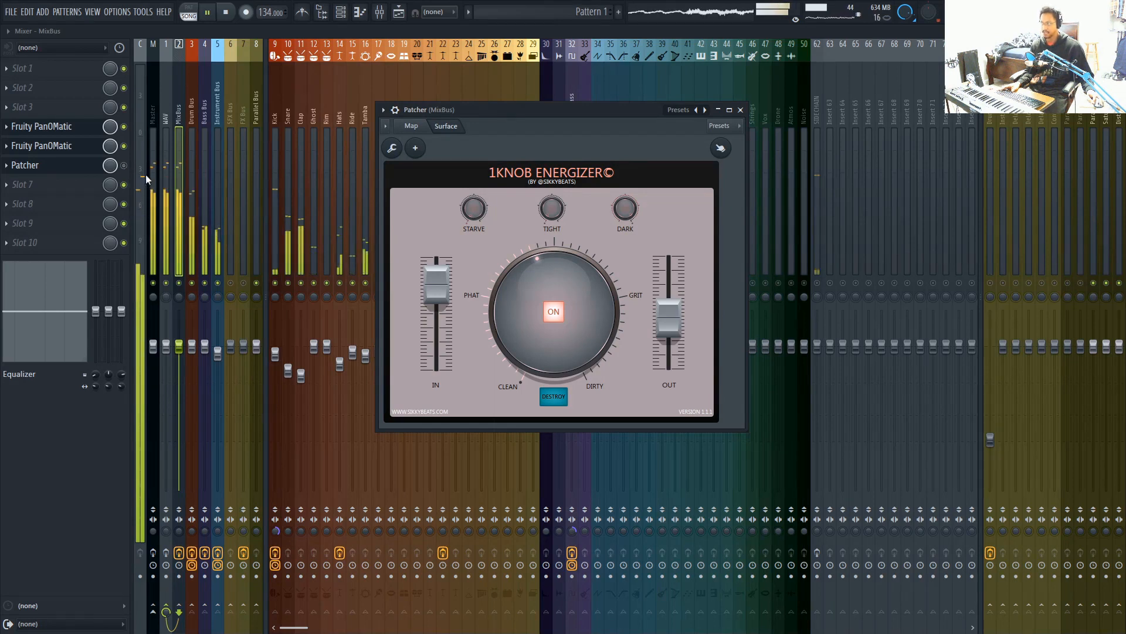
right_click(130, 172)
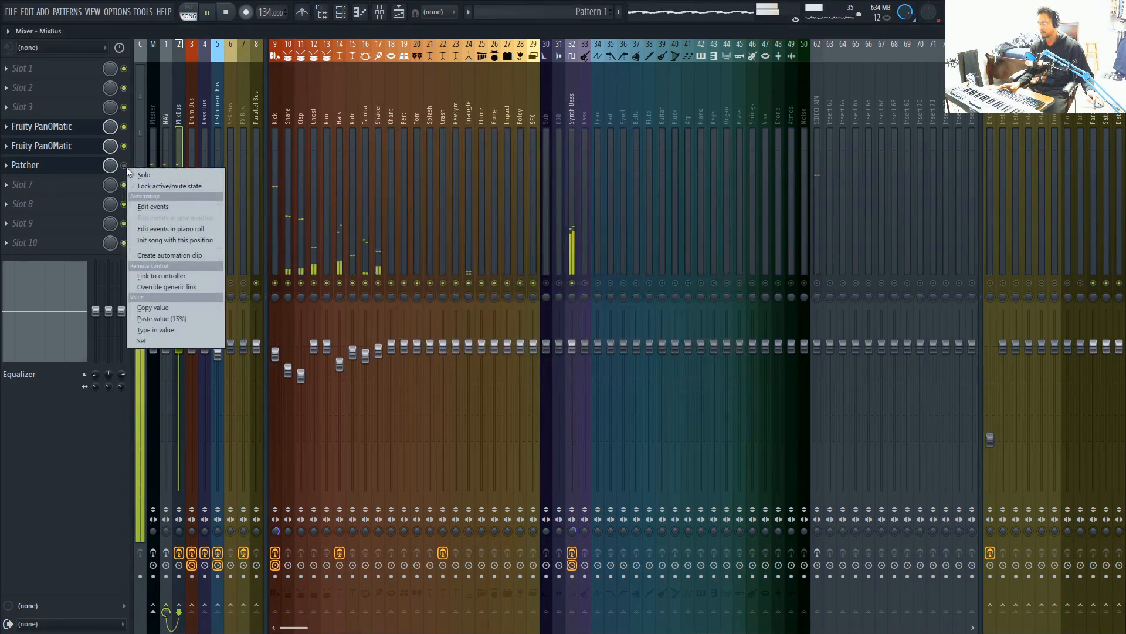
left_click(141, 175)
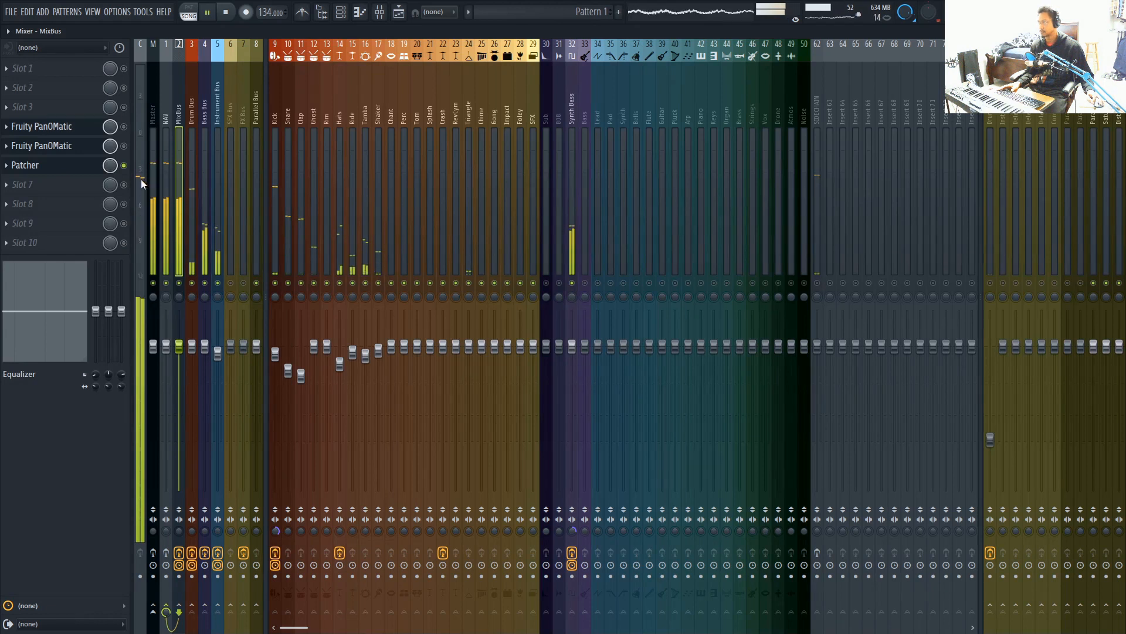
Lower Patcher's IN level slightly and turn the main Energizer knob slightly back towards Phat on the MixBus
left_click(80, 172)
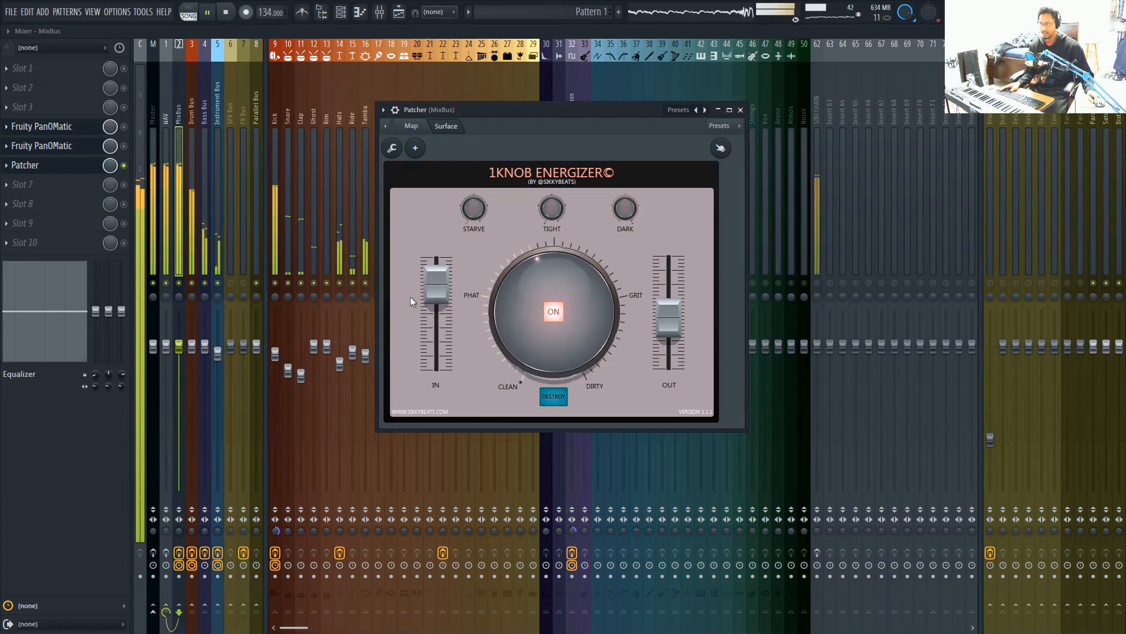
left_click_drag(444, 285, 443, 289)
left_click_drag(517, 294, 524, 294)
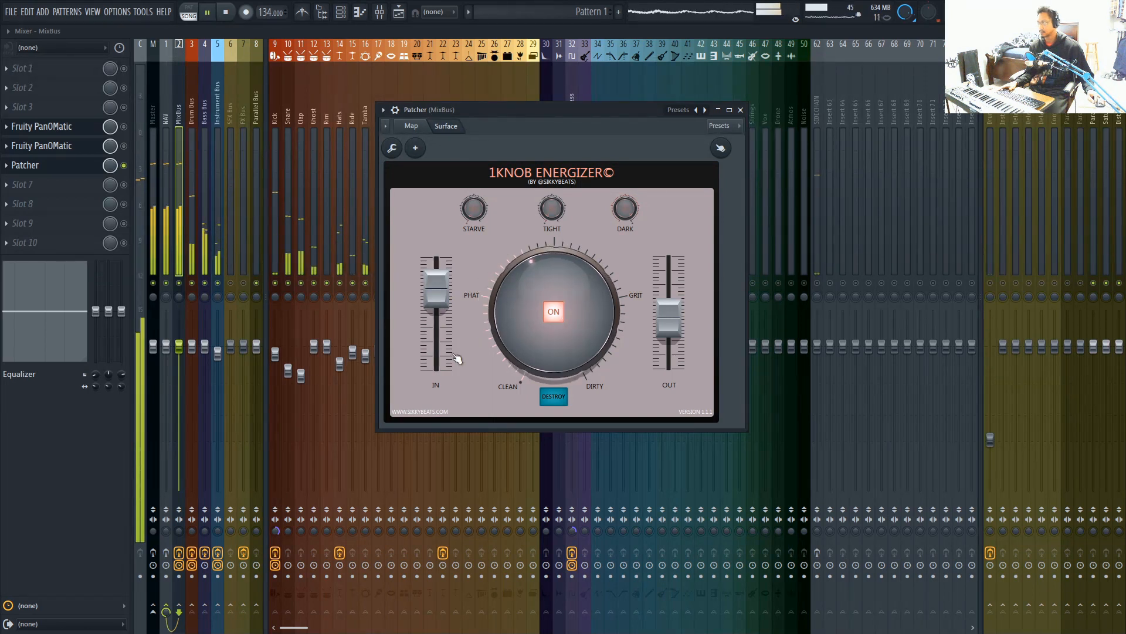
Compare the readjusted MixBus Patcher with Fruity PanOMatic during playback, leaving Patcher soloed, then stop playback and show the Patcher window
right_click(125, 167)
left_click(135, 175)
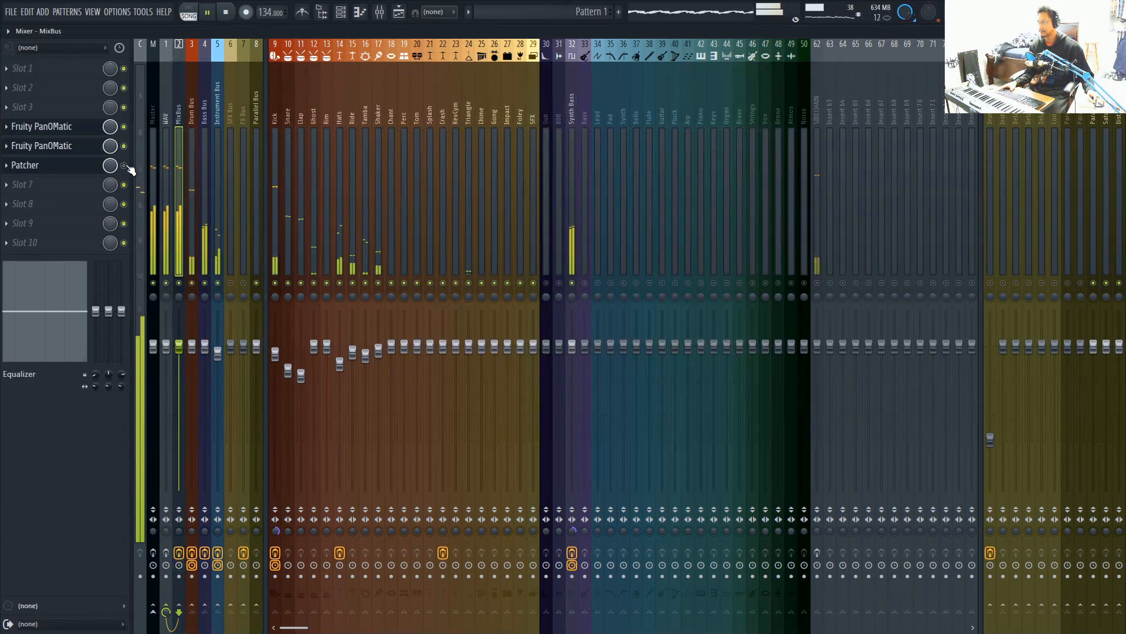
right_click(126, 165)
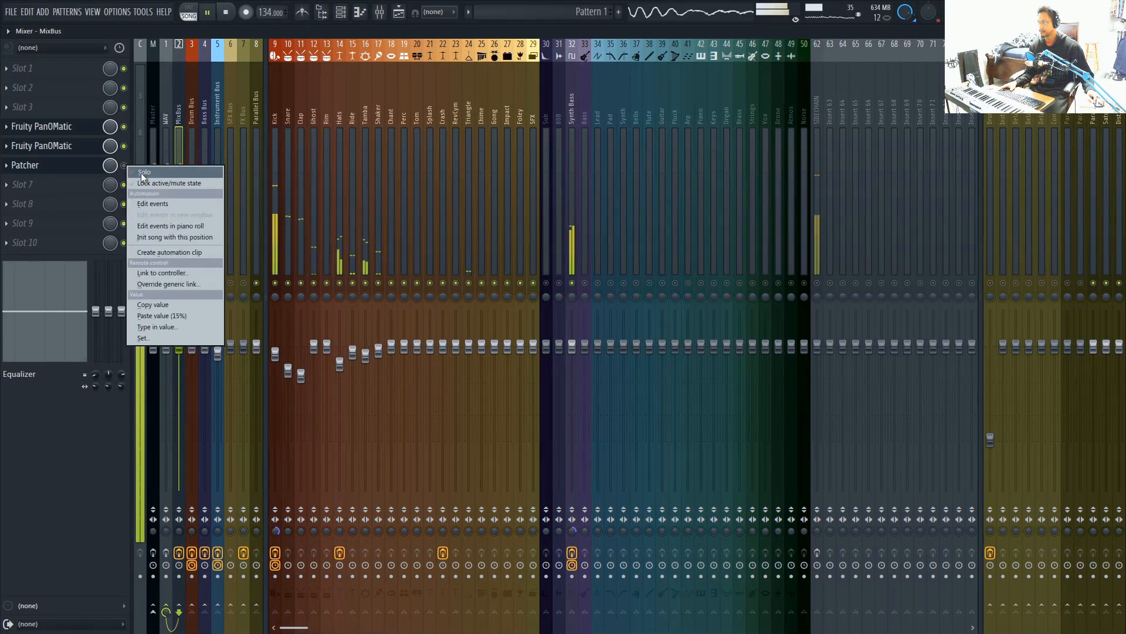
left_click(142, 174)
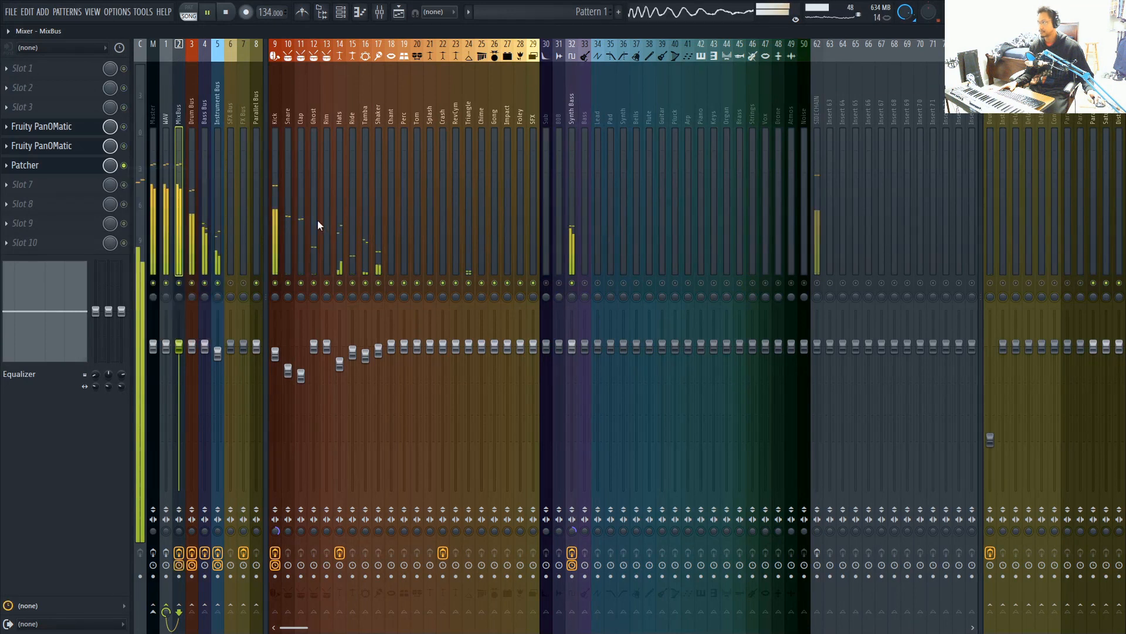
left_click(227, 12)
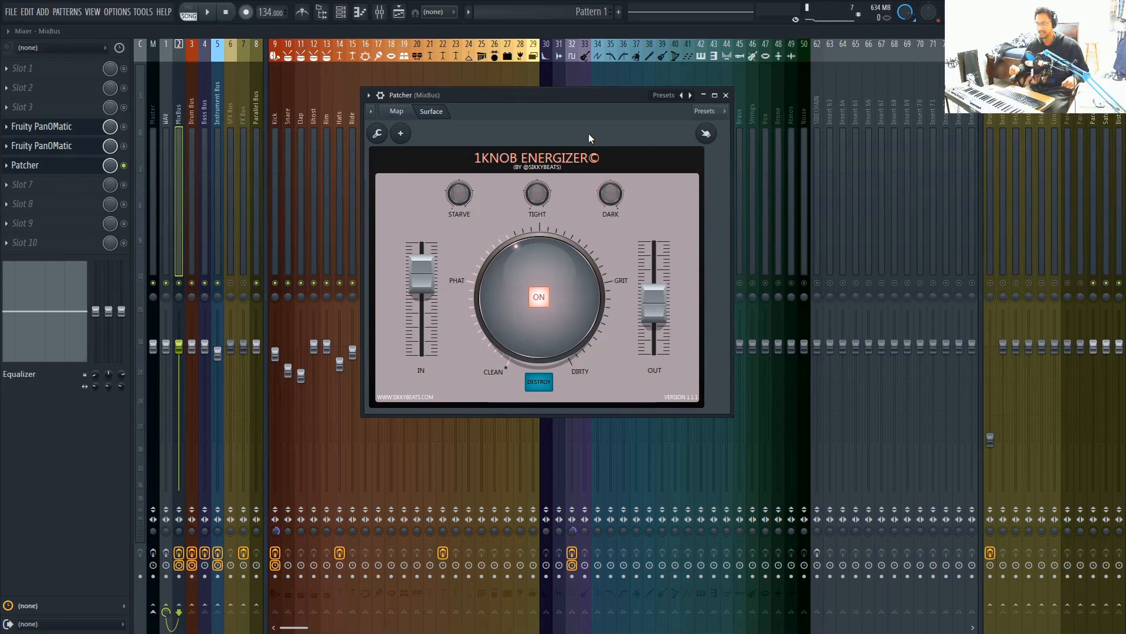
left_click_drag(590, 107, 589, 160)
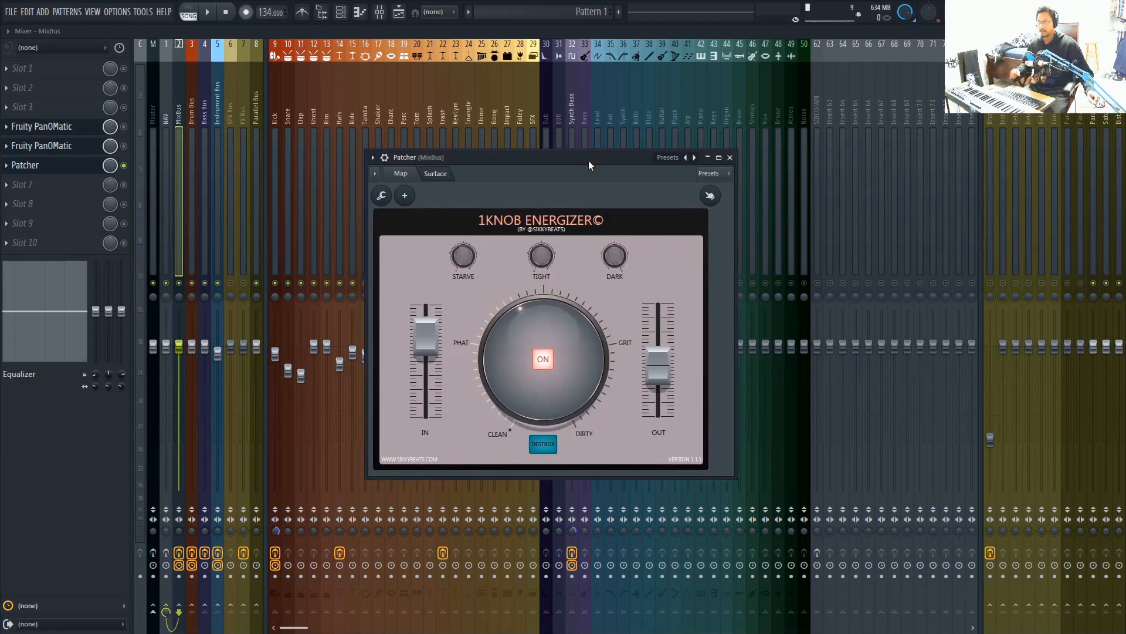